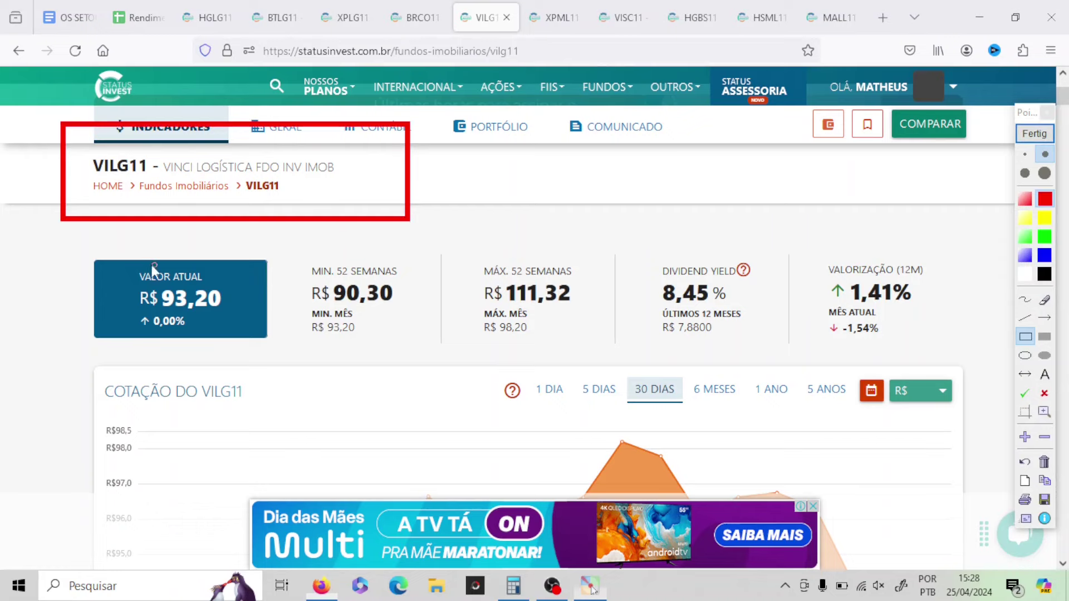
# Frame VILG11's current value and dividend yield in red, clear the markings, and highlight the last-12-months dividend amount.
pyautogui.moveTo(117, 255); pyautogui.dragTo(243, 351)
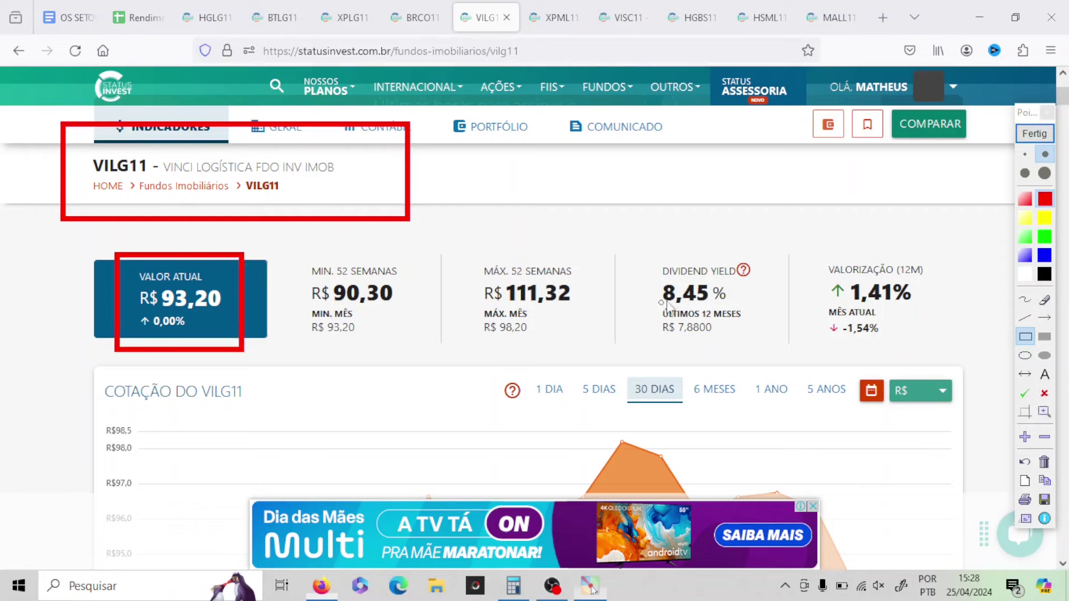
pyautogui.moveTo(641, 247)
pyautogui.mouseDown()
pyautogui.moveTo(718, 351)
pyautogui.moveTo(771, 371)
pyautogui.mouseUp()
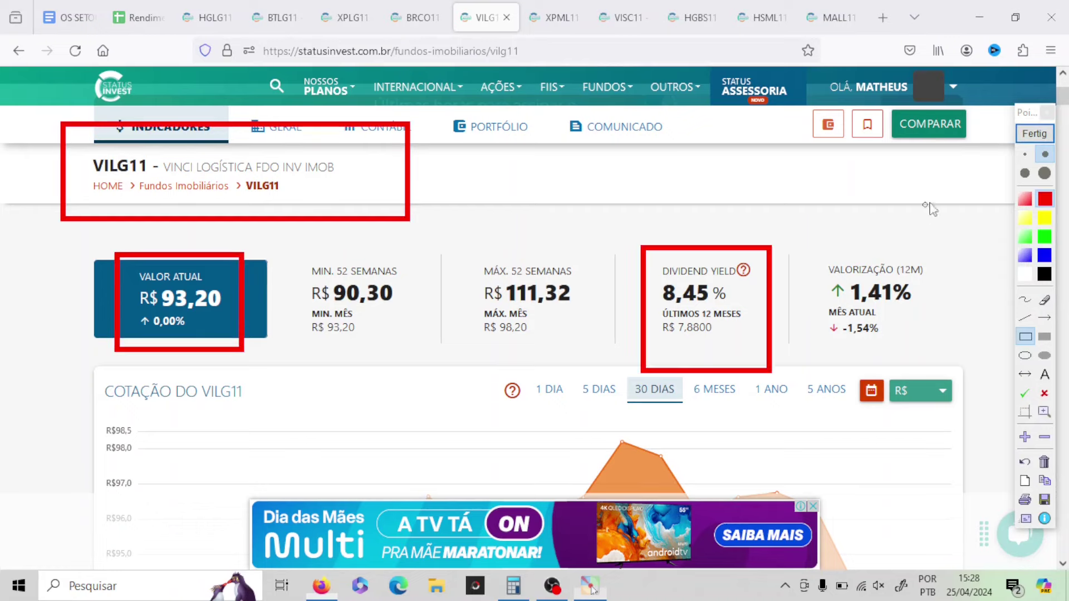
pyautogui.press('Escape')
pyautogui.scroll(6, 735, 327)
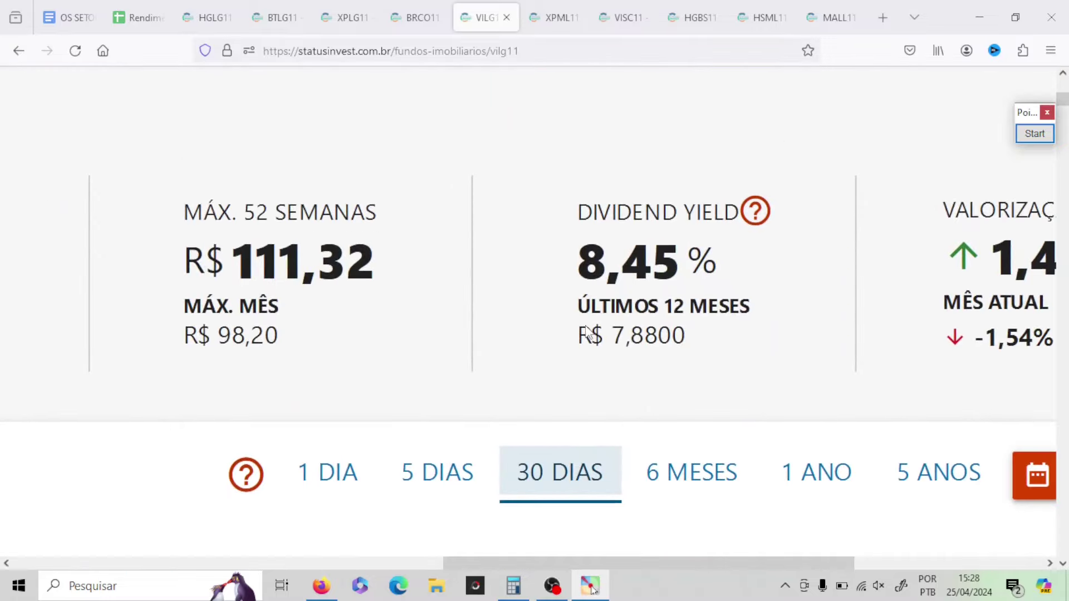
pyautogui.moveTo(588, 334); pyautogui.dragTo(686, 336)
pyautogui.click(685, 337)
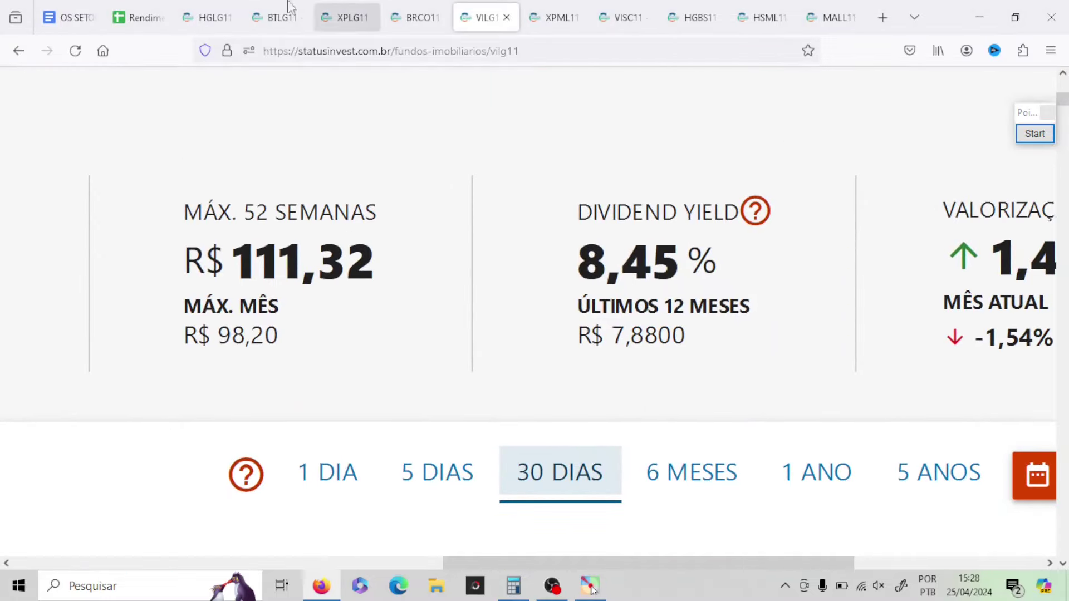
# In the Rendimentos spreadsheet, make the text in B3:E7 black and temporarily frame the quote, average yield, investment and share-count columns in red.
pyautogui.click(139, 17)
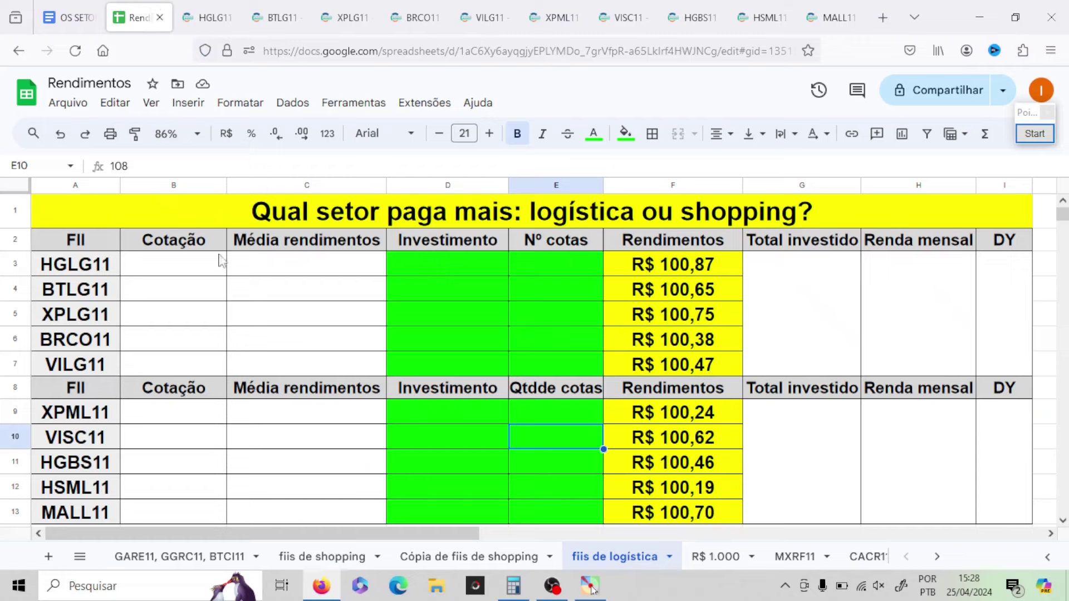
pyautogui.moveTo(202, 269); pyautogui.dragTo(558, 376)
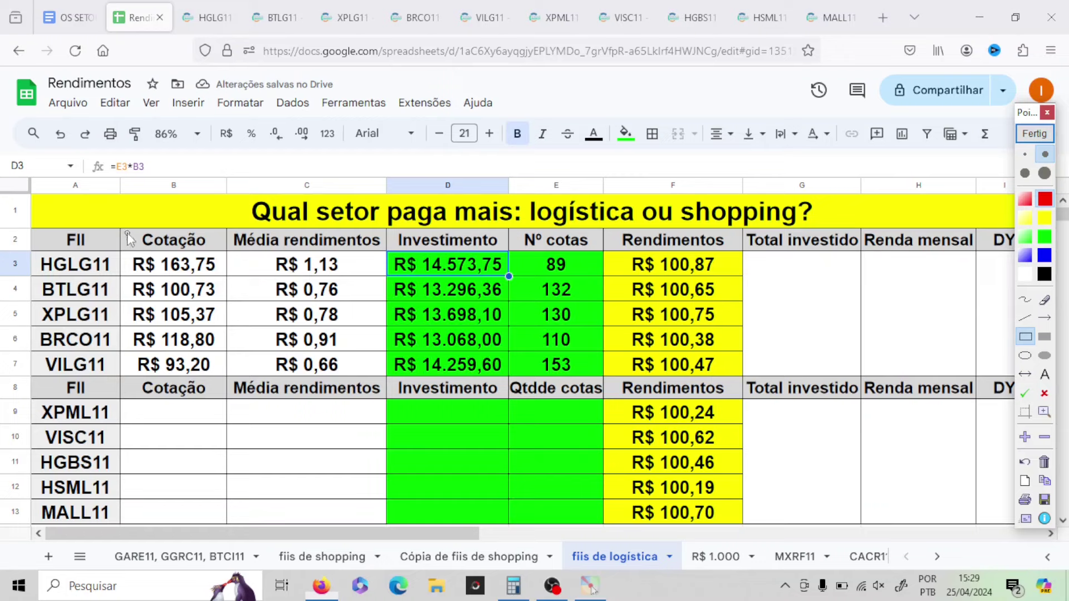
pyautogui.moveTo(123, 225)
pyautogui.mouseDown()
pyautogui.moveTo(144, 256)
pyautogui.moveTo(341, 371)
pyautogui.moveTo(392, 380)
pyautogui.mouseUp()
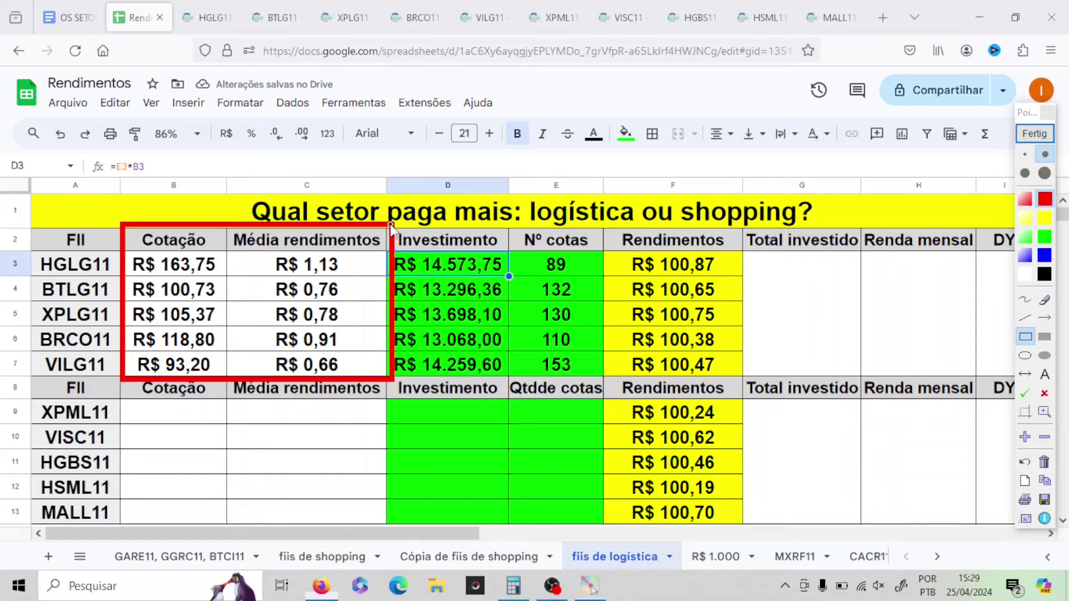
pyautogui.moveTo(391, 226)
pyautogui.mouseDown()
pyautogui.moveTo(430, 332)
pyautogui.moveTo(508, 383)
pyautogui.mouseUp()
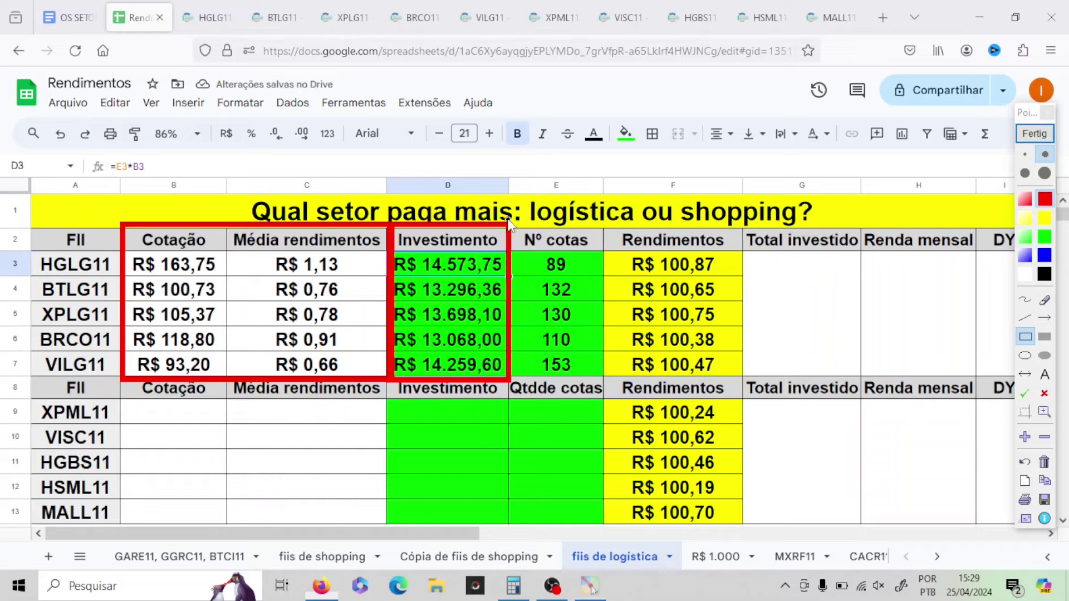
pyautogui.moveTo(509, 221)
pyautogui.mouseDown()
pyautogui.moveTo(556, 329)
pyautogui.moveTo(603, 383)
pyautogui.mouseUp()
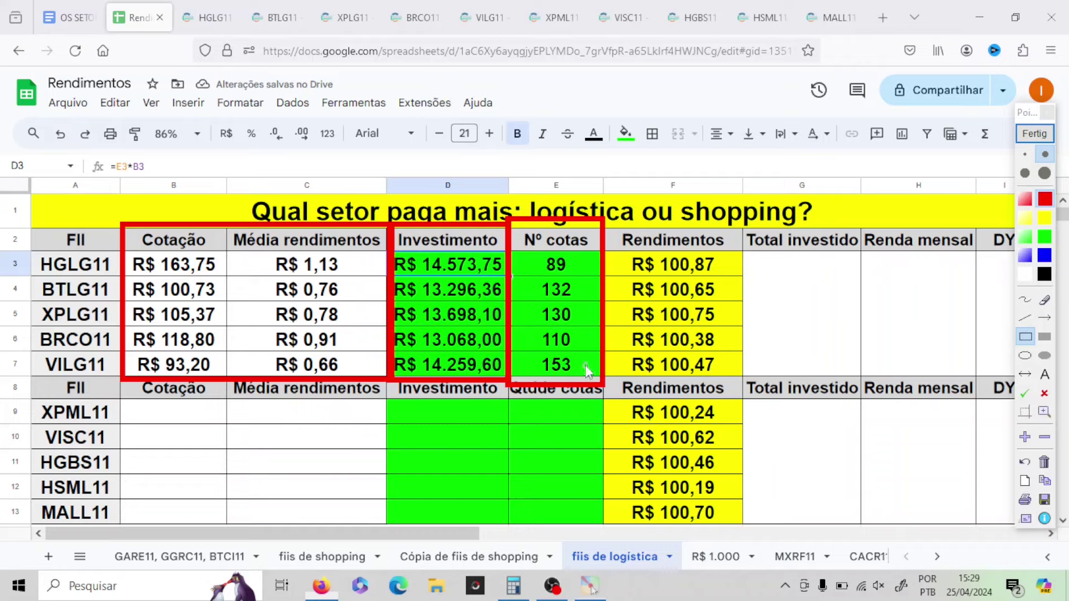
pyautogui.press('Escape')
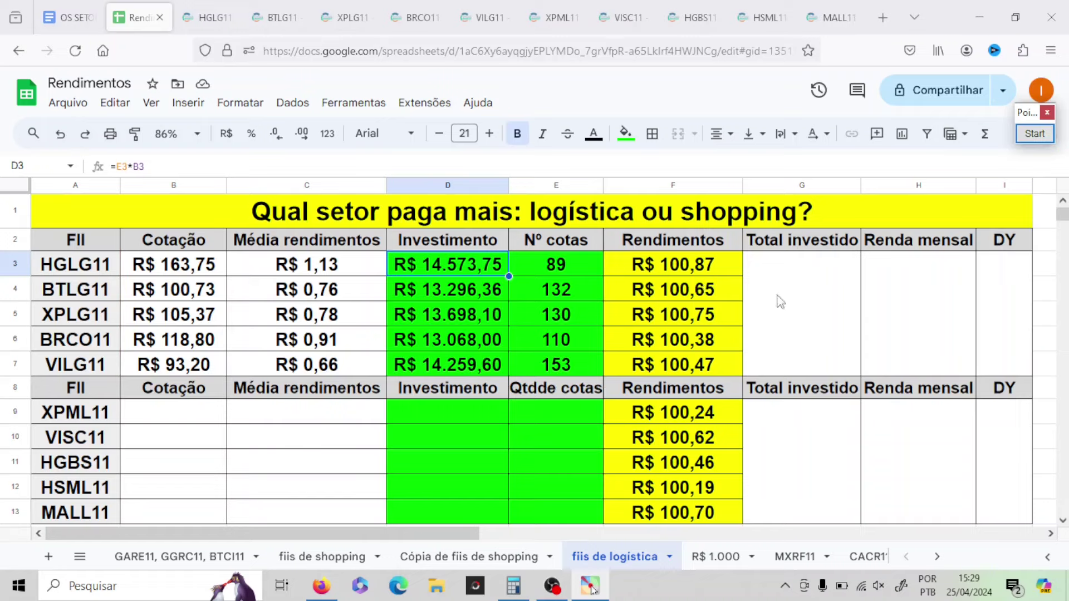
# Set the text color of the logistics funds' total invested, monthly income and DY cells (G3:I7) to black.
pyautogui.moveTo(813, 306); pyautogui.dragTo(1001, 307)
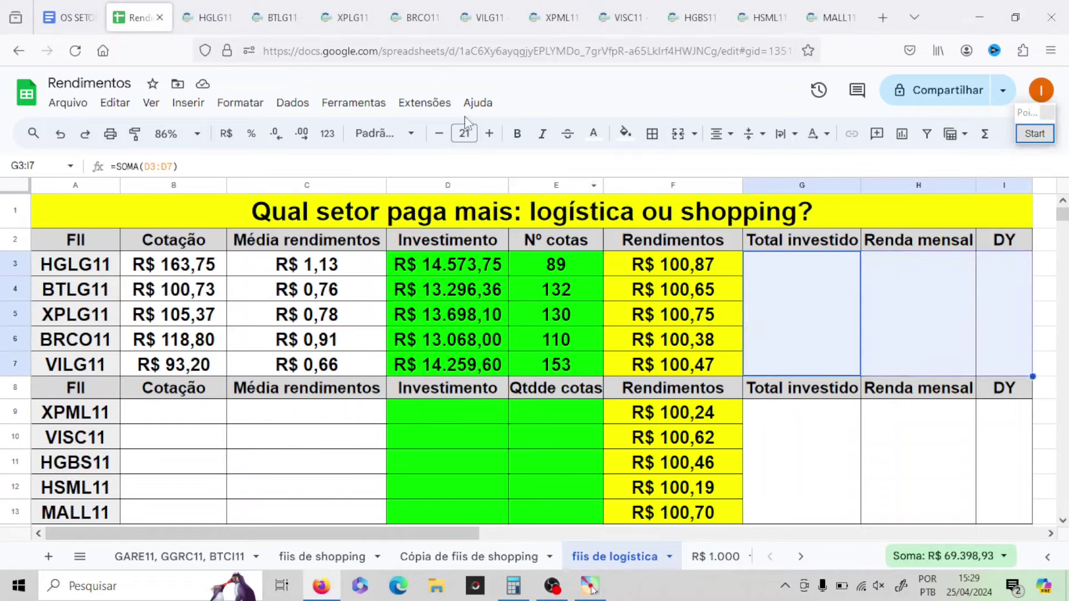
pyautogui.click(594, 134)
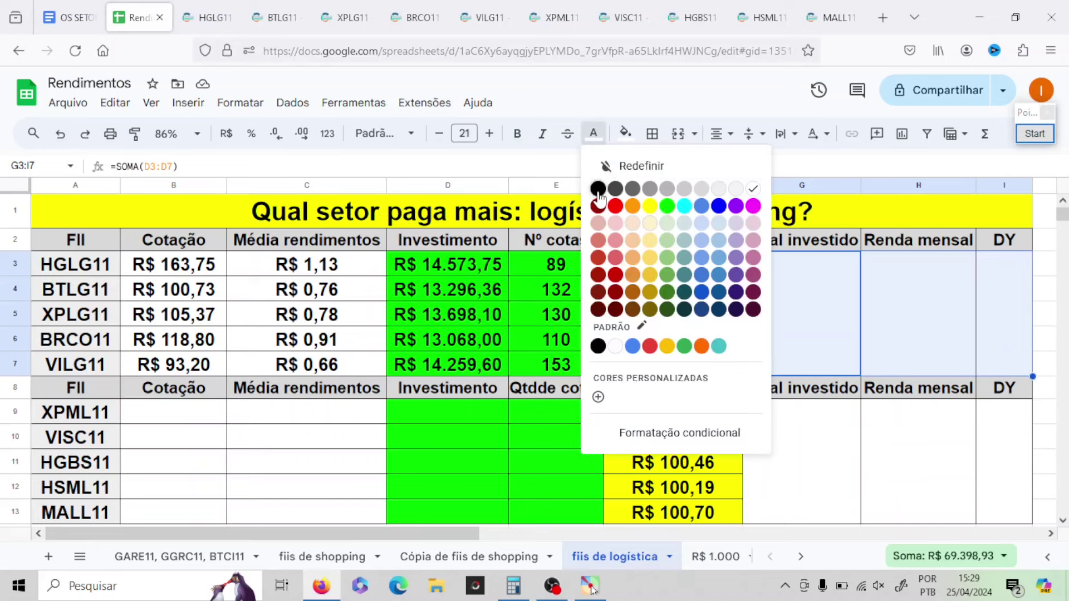
pyautogui.click(598, 189)
# Frame the logistics sector's total invested, monthly income and DY figures in red, and clear the markings.
pyautogui.click(1034, 133)
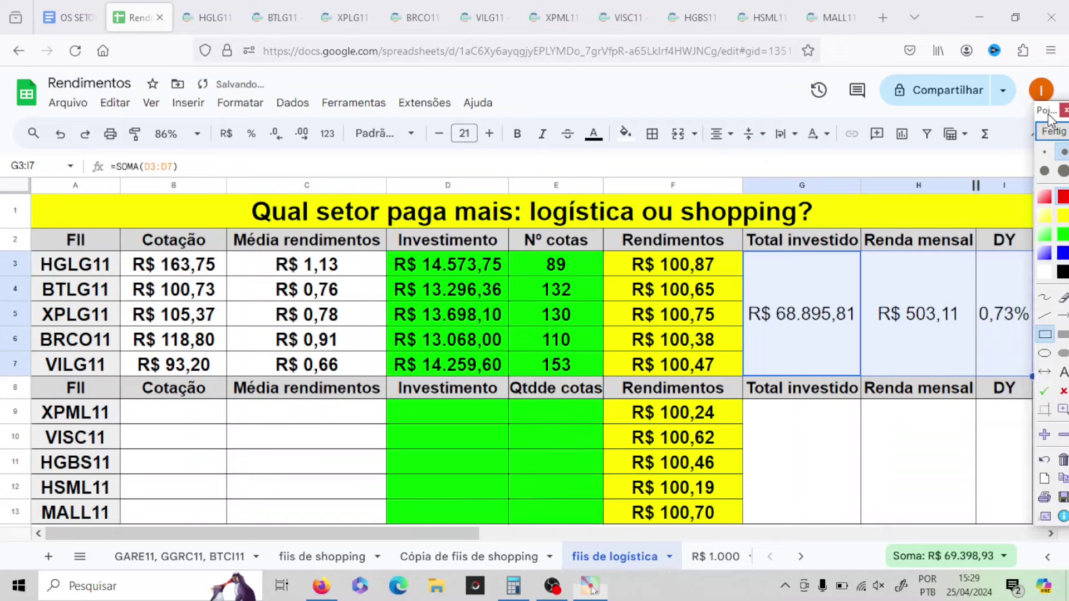
pyautogui.moveTo(745, 284)
pyautogui.mouseDown()
pyautogui.moveTo(774, 324)
pyautogui.moveTo(849, 336)
pyautogui.mouseUp()
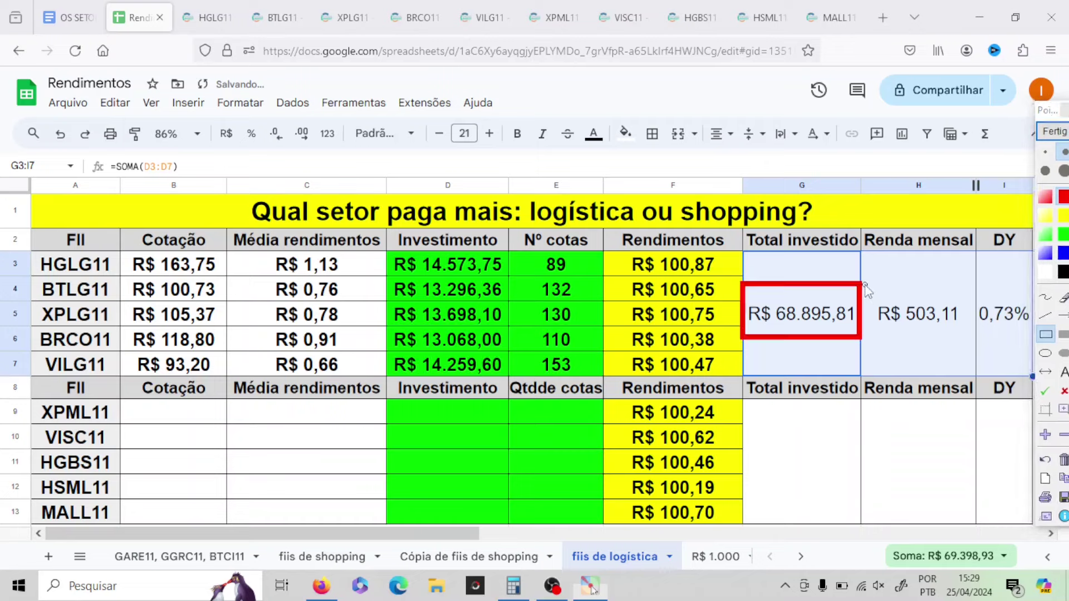
pyautogui.moveTo(865, 285); pyautogui.dragTo(965, 336)
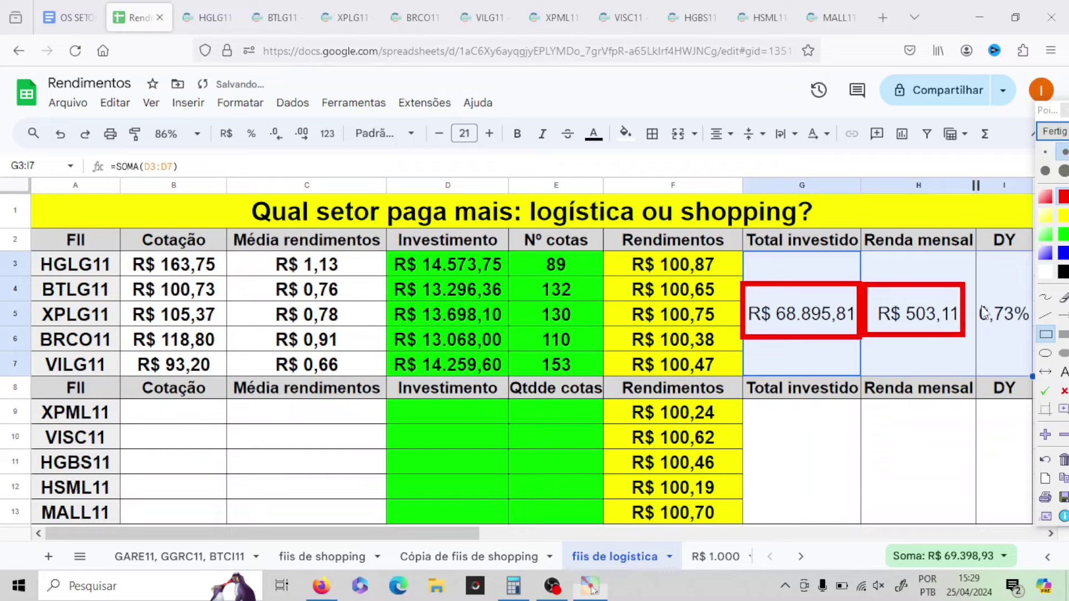
pyautogui.moveTo(972, 288); pyautogui.dragTo(1033, 333)
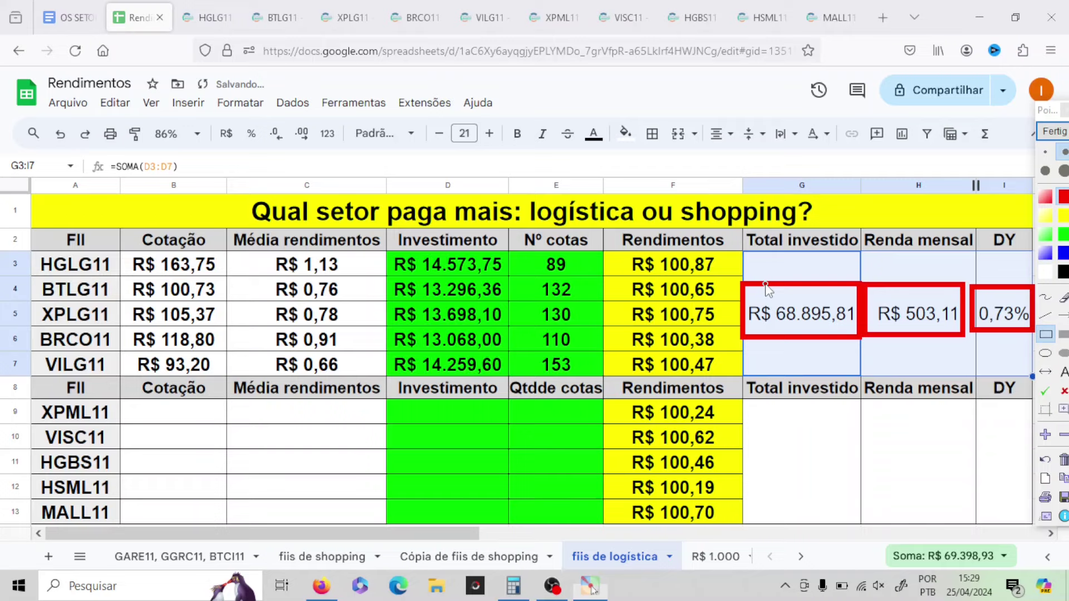
pyautogui.click(1065, 110)
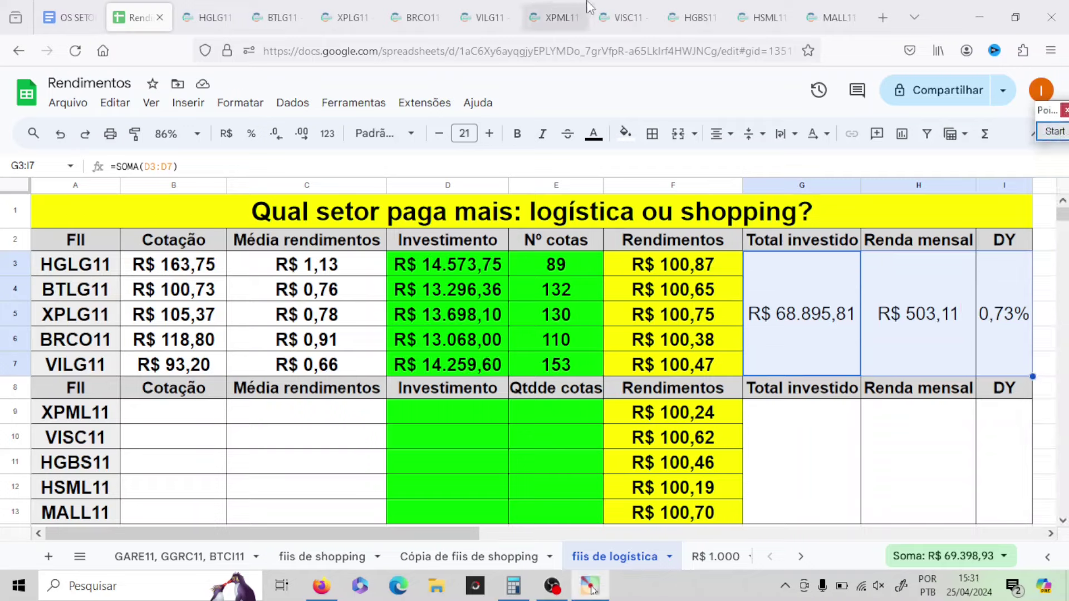
# On the XPML11 page, frame the fund name, current value and dividend yield in red, and highlight the last-12-months dividend amount.
pyautogui.click(557, 7)
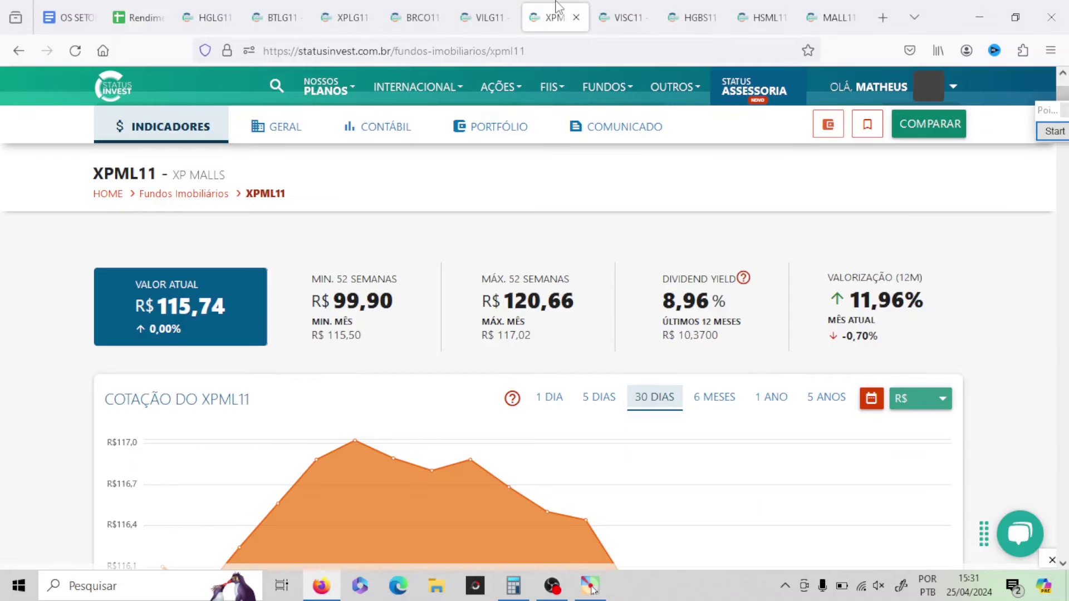
pyautogui.click(1055, 132)
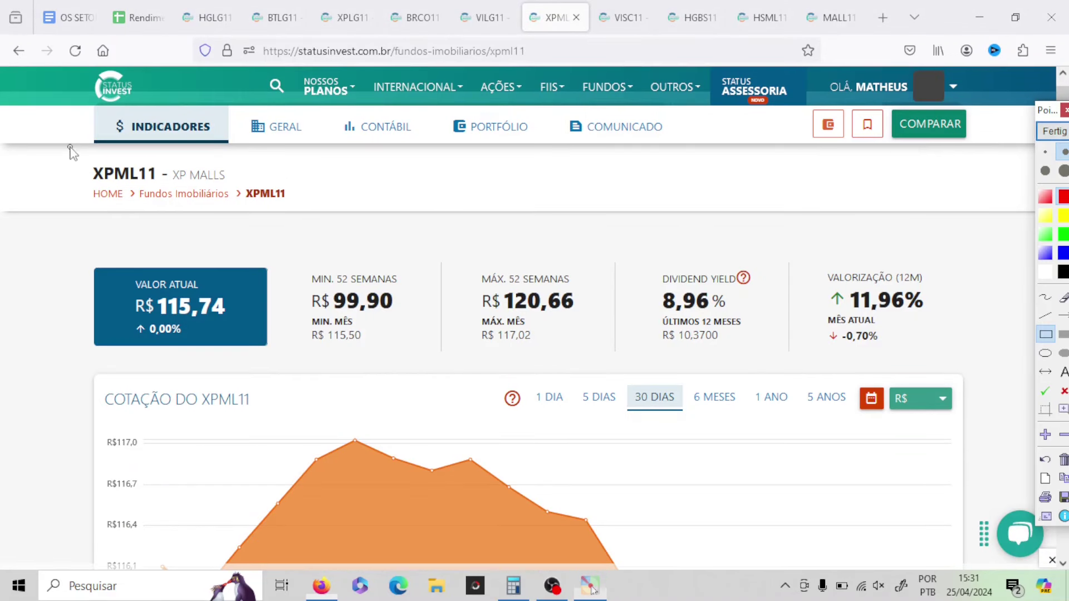
pyautogui.moveTo(69, 146)
pyautogui.mouseDown()
pyautogui.moveTo(245, 223)
pyautogui.moveTo(321, 235)
pyautogui.mouseUp()
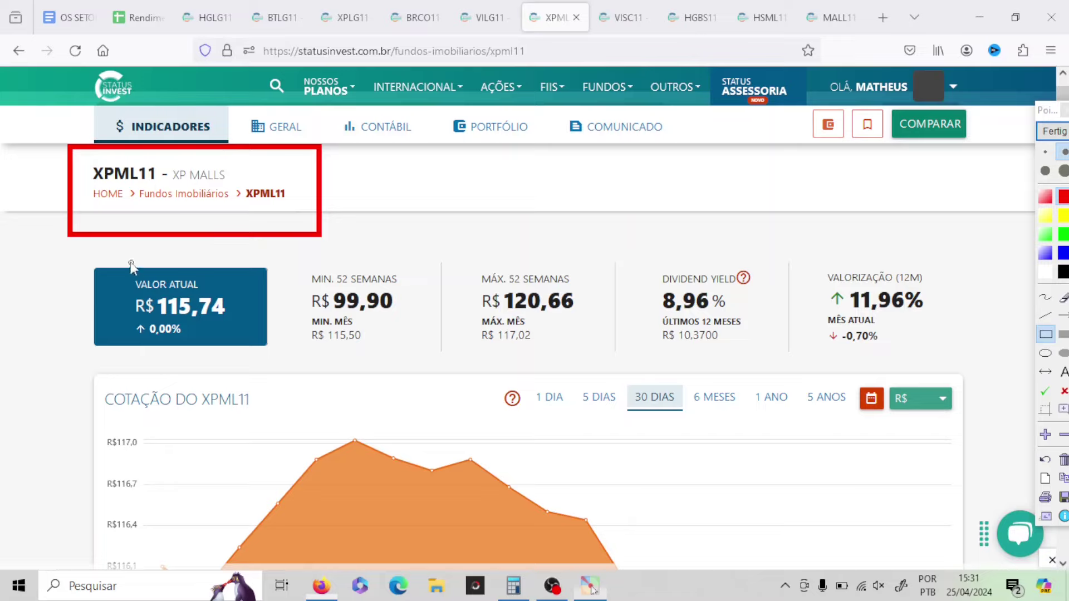
pyautogui.moveTo(119, 255); pyautogui.dragTo(279, 363)
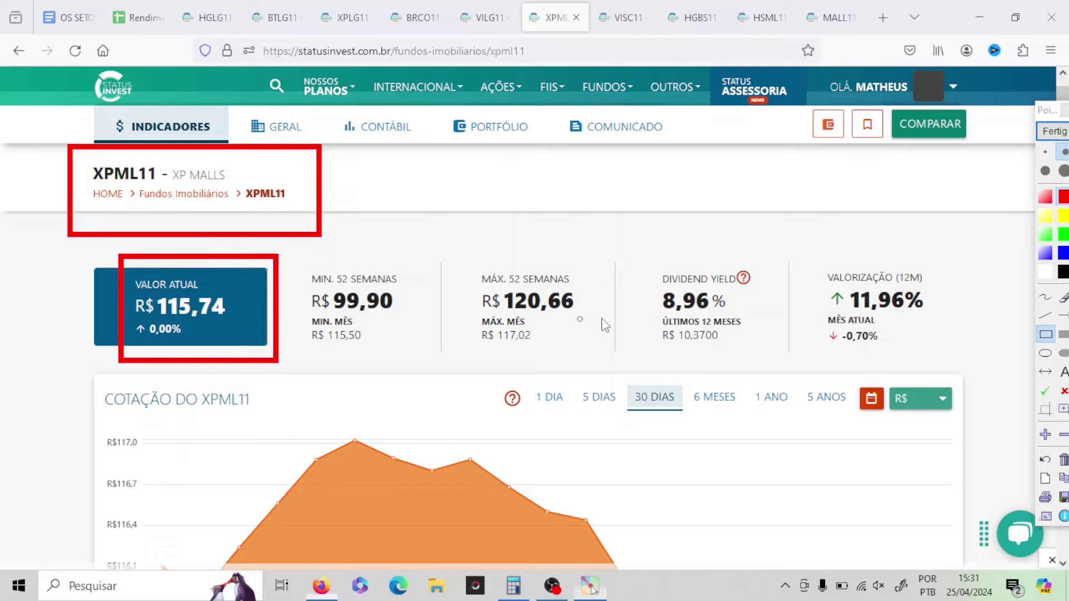
pyautogui.moveTo(641, 254); pyautogui.dragTo(780, 383)
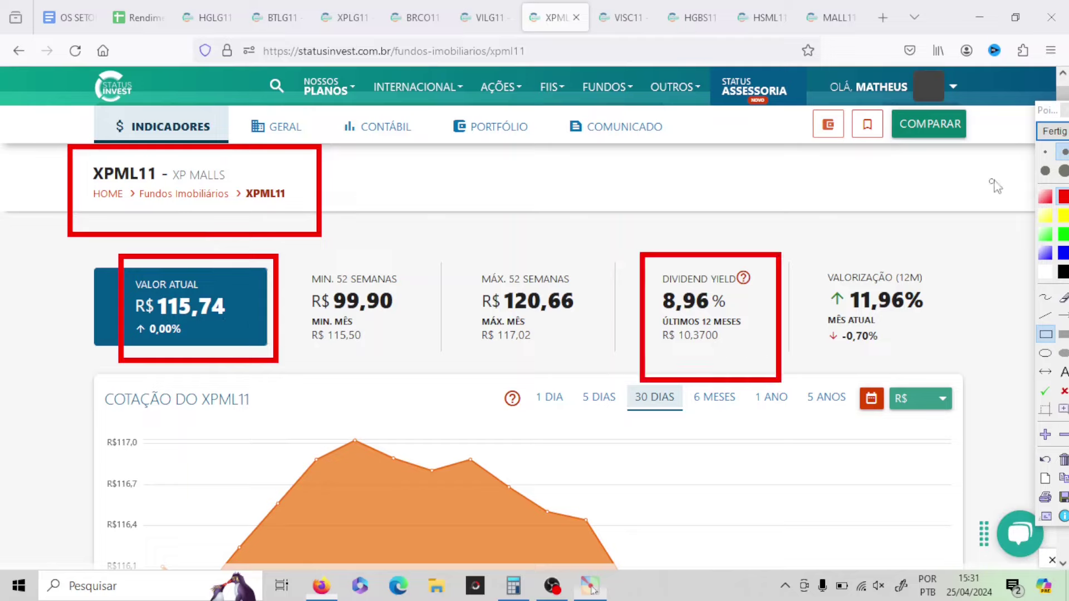
pyautogui.click(1054, 130)
pyautogui.scroll(6, 806, 261)
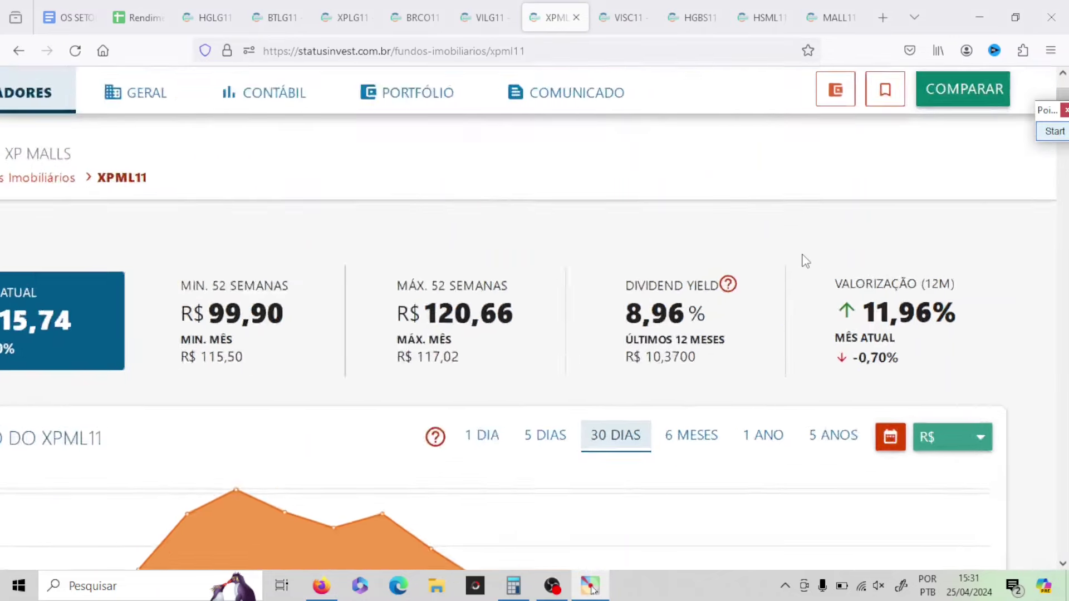
pyautogui.moveTo(534, 418); pyautogui.dragTo(644, 420)
# On the VISC11 page, frame the fund name, current value and dividend yield in red, and highlight the last-12-months dividend amount.
pyautogui.click(618, 19)
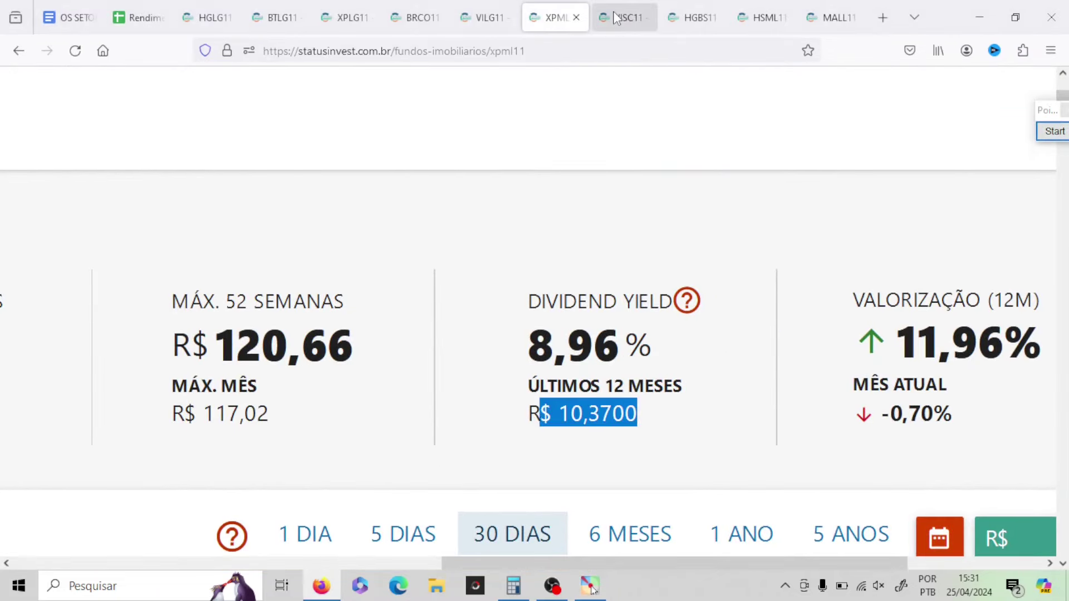
pyautogui.click(1049, 132)
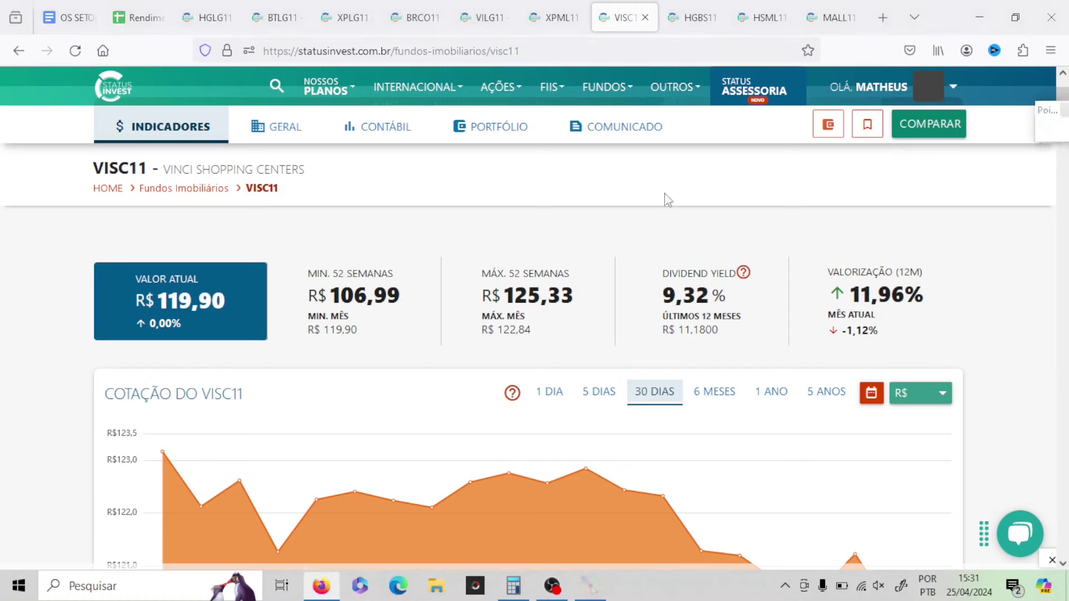
pyautogui.moveTo(59, 135)
pyautogui.mouseDown()
pyautogui.moveTo(211, 216)
pyautogui.moveTo(359, 227)
pyautogui.mouseUp()
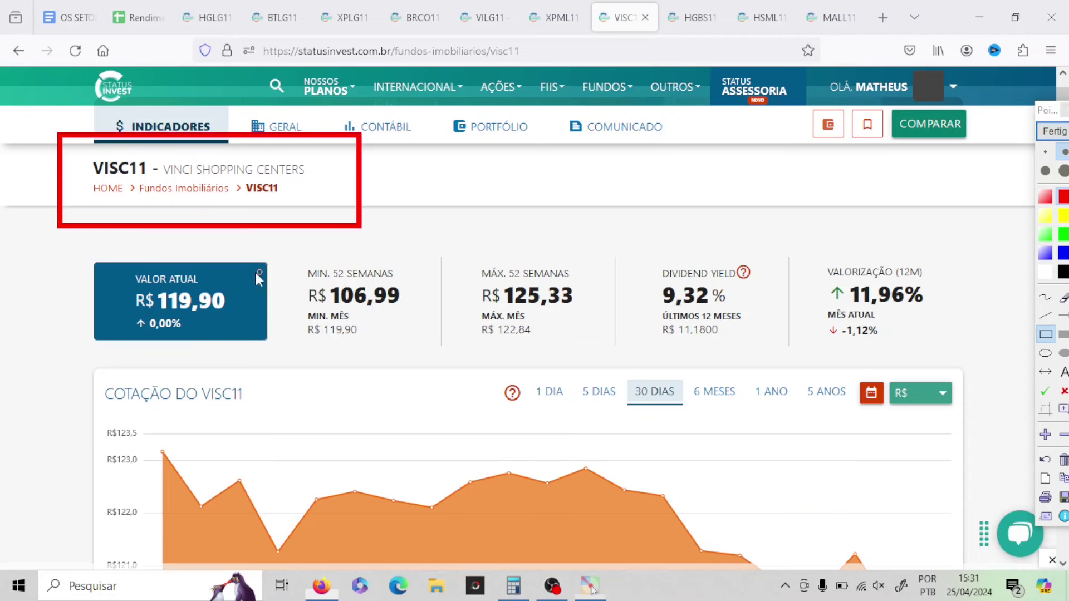
pyautogui.moveTo(123, 249); pyautogui.dragTo(251, 337)
pyautogui.moveTo(645, 240); pyautogui.dragTo(769, 361)
pyautogui.click(1056, 134)
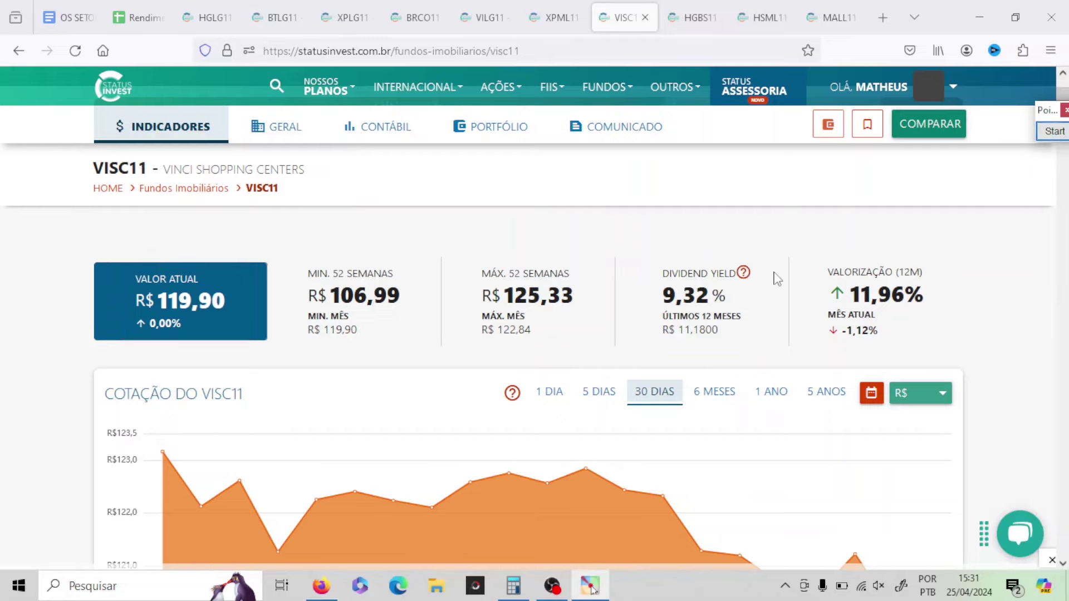
pyautogui.scroll(6, 777, 278)
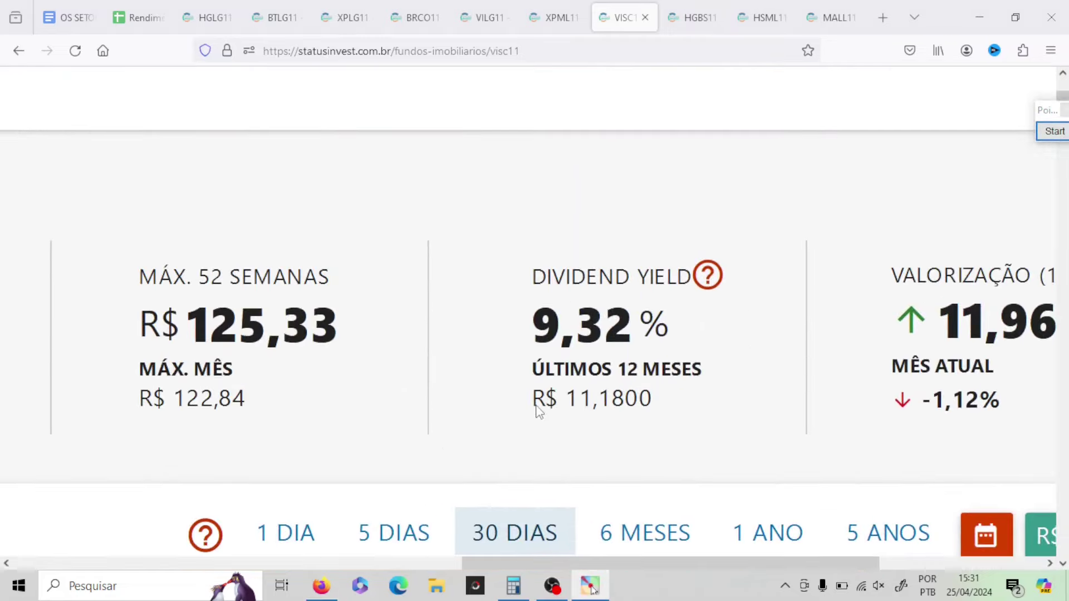
pyautogui.moveTo(535, 403); pyautogui.dragTo(646, 402)
pyautogui.scroll(-5, 650, 415)
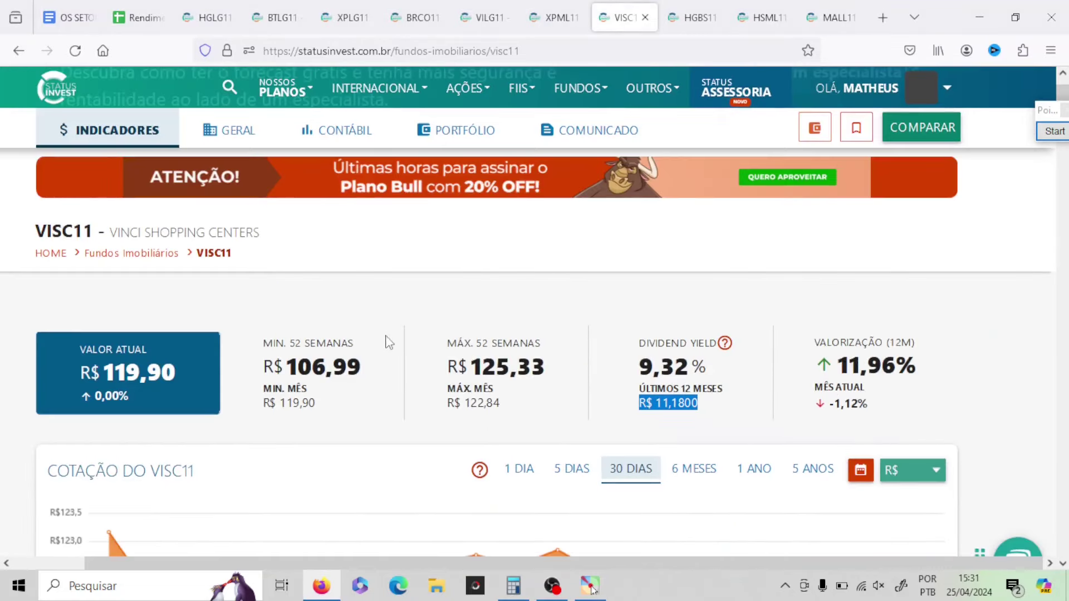
pyautogui.click(394, 299)
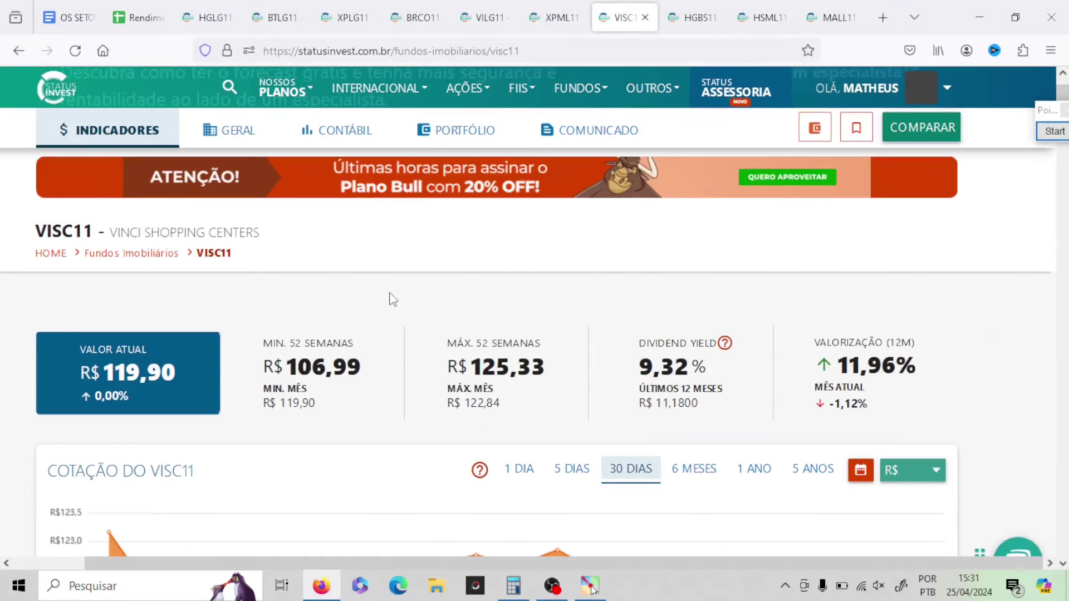
# On the HGBS11 page, frame the fund name, current value and dividend yield in red, and highlight the last-12-months dividend amount.
pyautogui.click(687, 7)
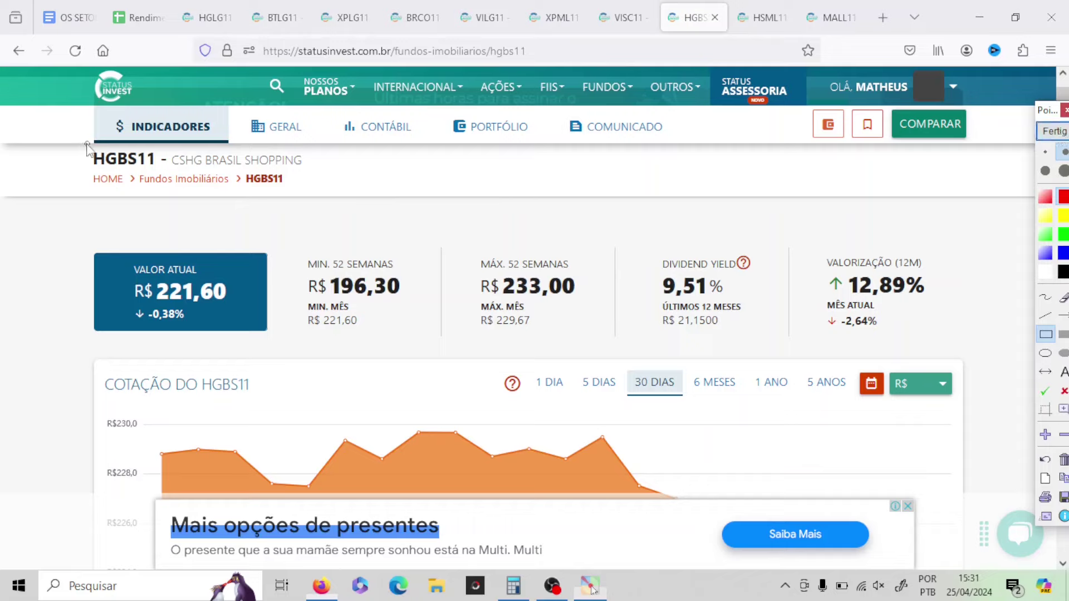
pyautogui.moveTo(78, 139); pyautogui.dragTo(353, 215)
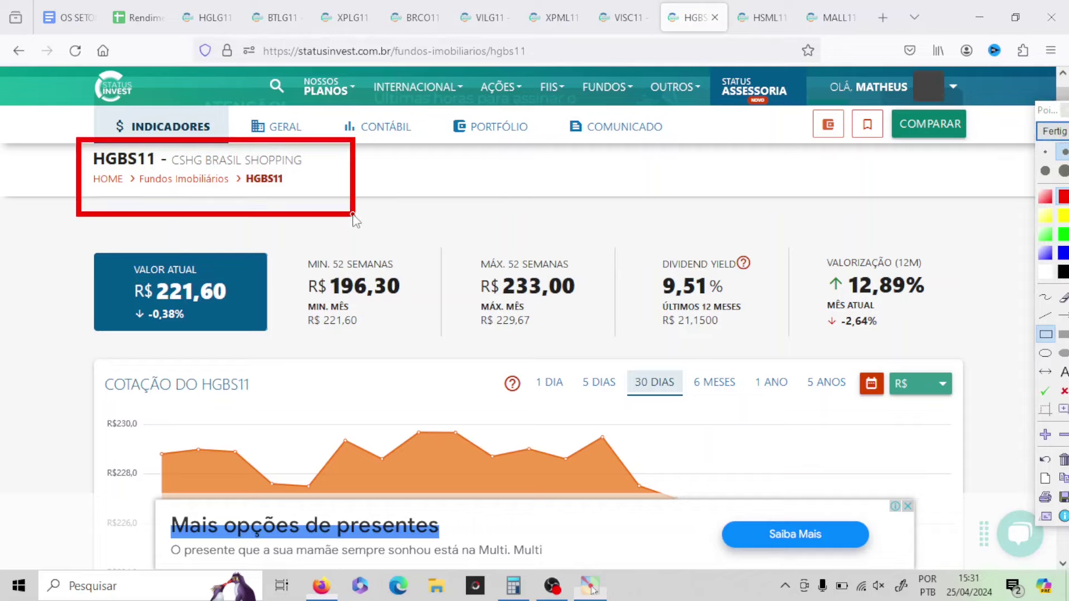
pyautogui.moveTo(116, 249)
pyautogui.mouseDown()
pyautogui.moveTo(247, 358)
pyautogui.moveTo(242, 348)
pyautogui.mouseUp()
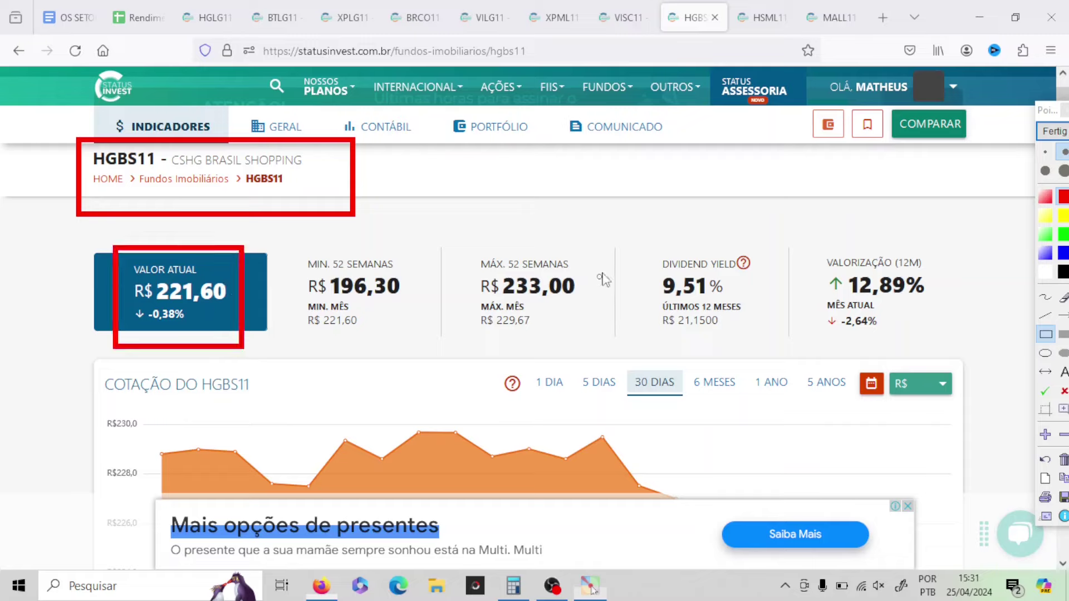
pyautogui.moveTo(636, 229)
pyautogui.mouseDown()
pyautogui.moveTo(722, 346)
pyautogui.moveTo(772, 358)
pyautogui.mouseUp()
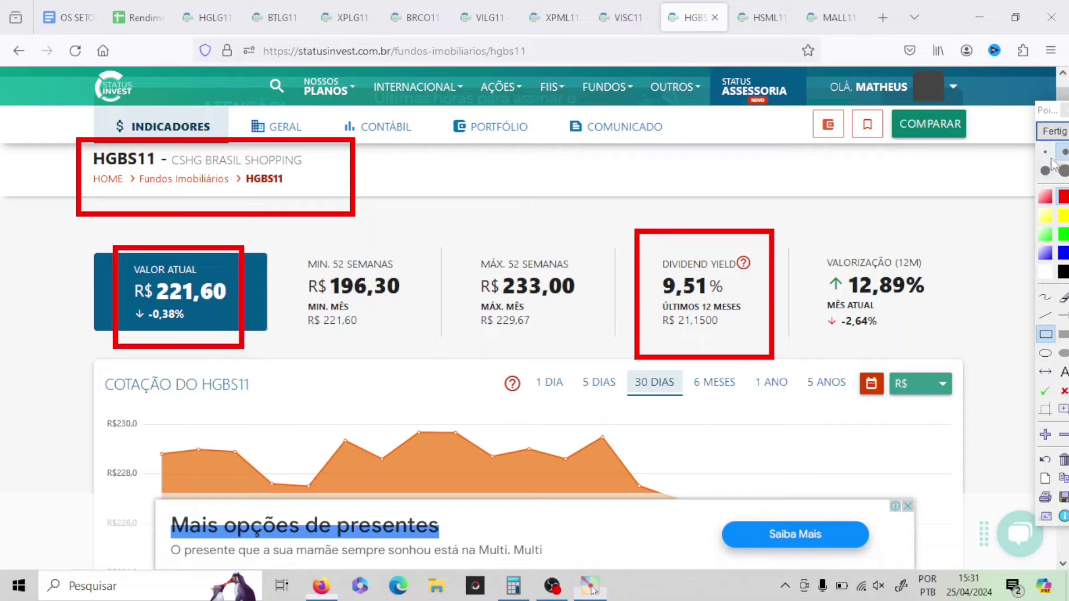
pyautogui.click(1054, 132)
pyautogui.scroll(6, 689, 291)
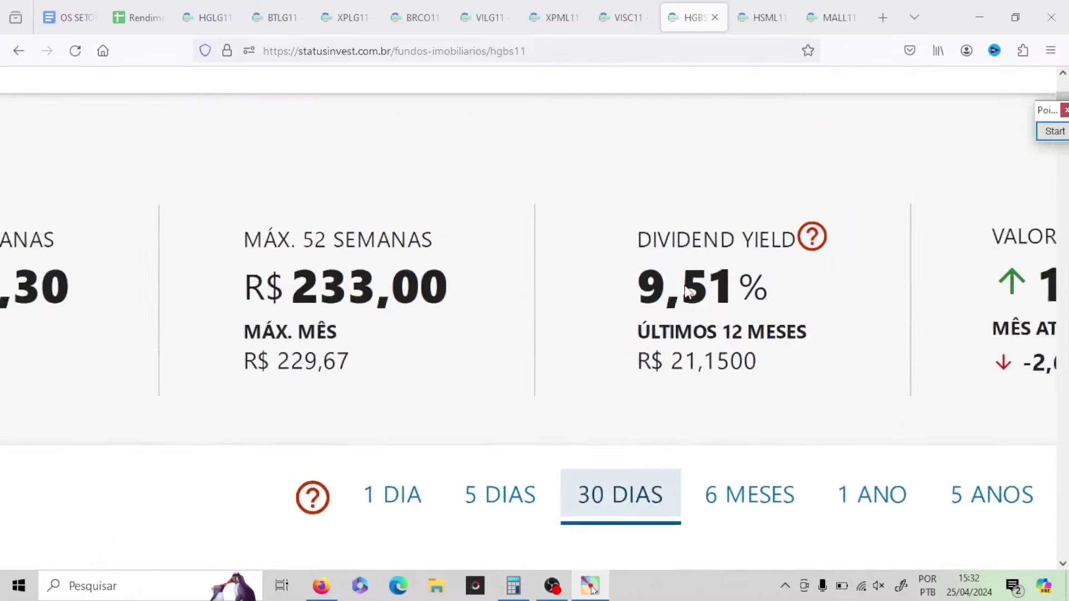
pyautogui.moveTo(640, 365); pyautogui.dragTo(759, 365)
# On the HSML11 page, frame the current value and dividend yield in red, and highlight the ticker and last-12-months dividend amount.
pyautogui.click(767, 20)
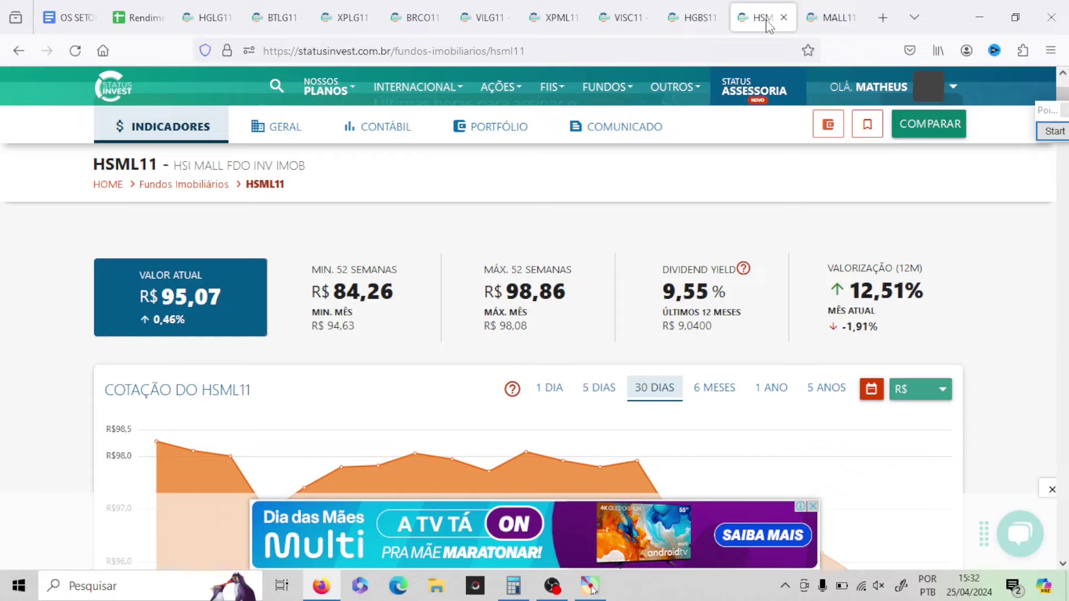
pyautogui.moveTo(102, 169); pyautogui.dragTo(164, 168)
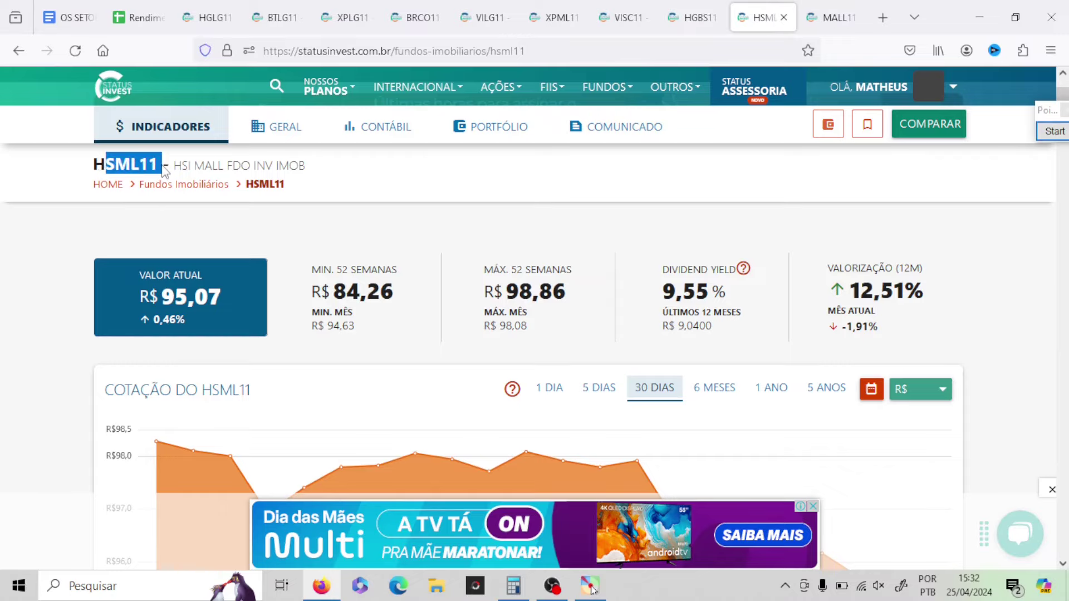
pyautogui.click(1056, 134)
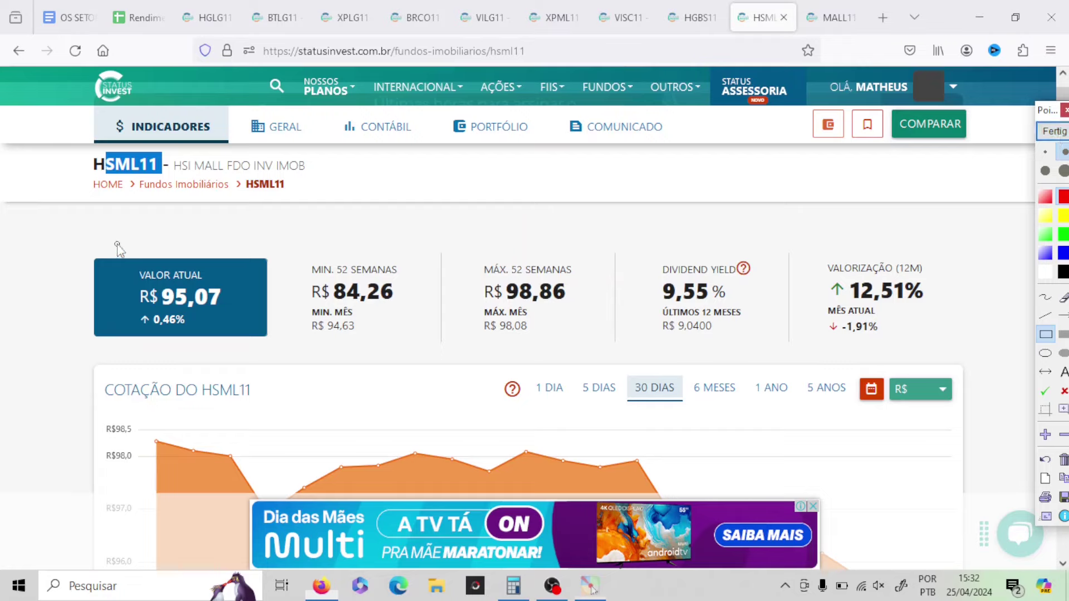
pyautogui.moveTo(115, 243); pyautogui.dragTo(241, 346)
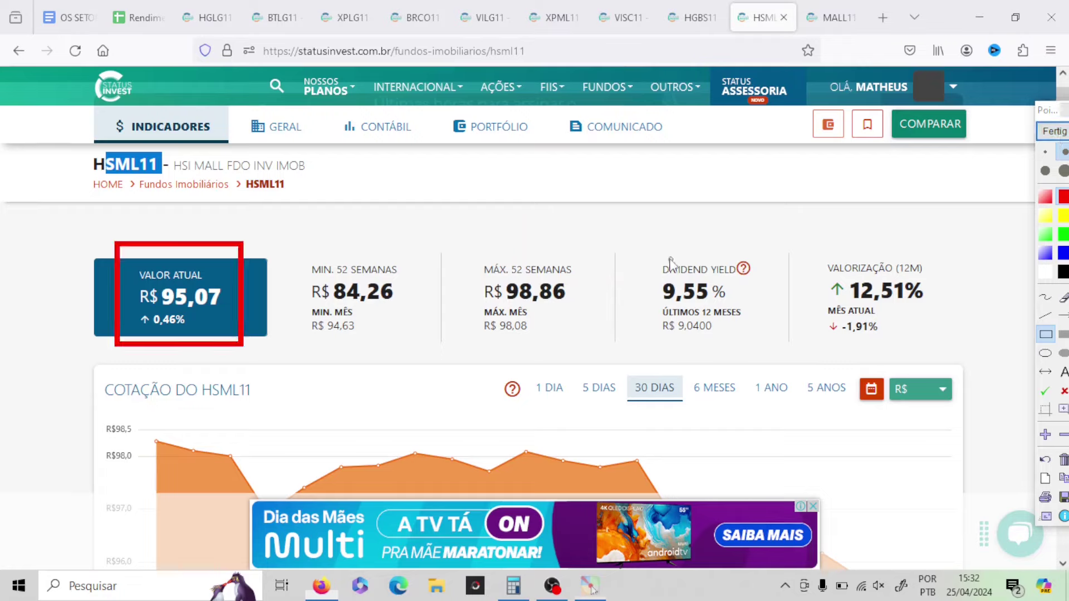
pyautogui.moveTo(643, 242)
pyautogui.mouseDown()
pyautogui.moveTo(750, 334)
pyautogui.moveTo(770, 332)
pyautogui.mouseUp()
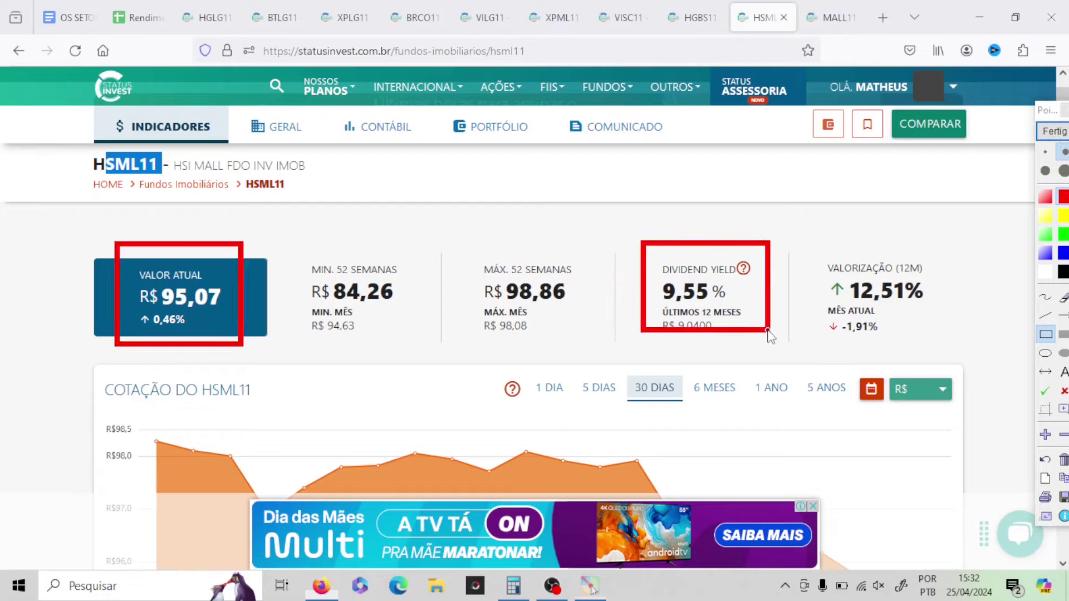
pyautogui.click(1055, 132)
pyautogui.scroll(6, 820, 248)
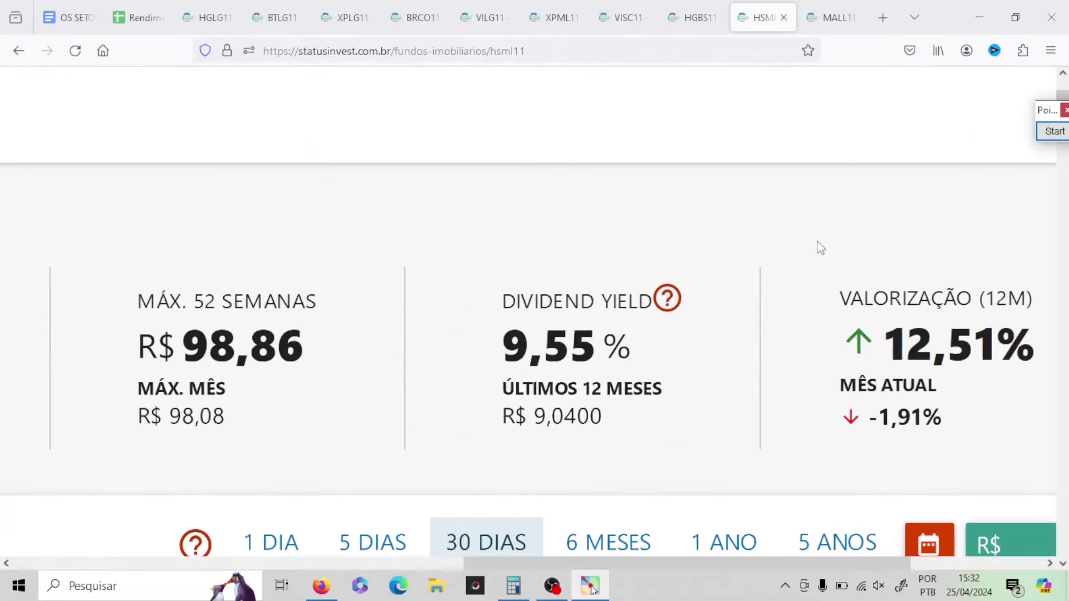
pyautogui.tripleClick(616, 424)
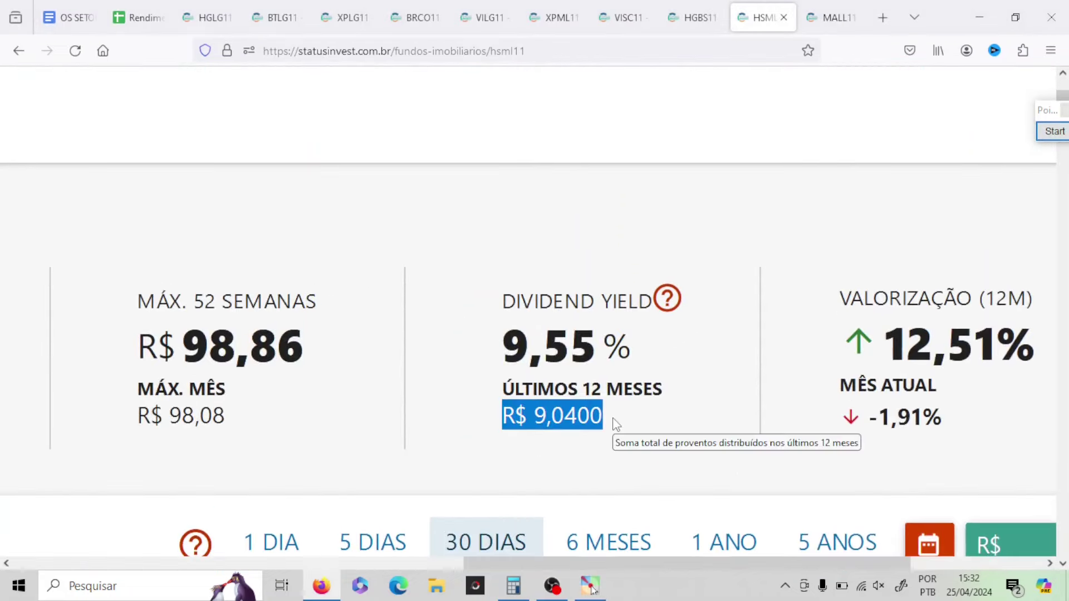
# On the MALL11 page, frame the current value and dividend yield in red, and enlarge the last-12-months dividend amount.
pyautogui.click(833, 17)
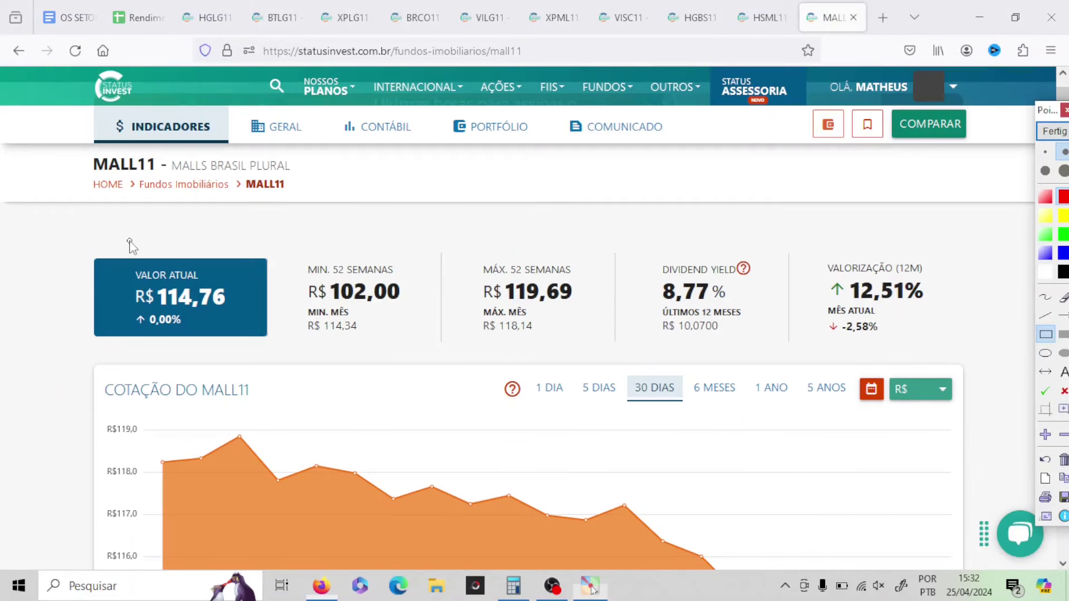
pyautogui.moveTo(151, 310); pyautogui.dragTo(268, 356)
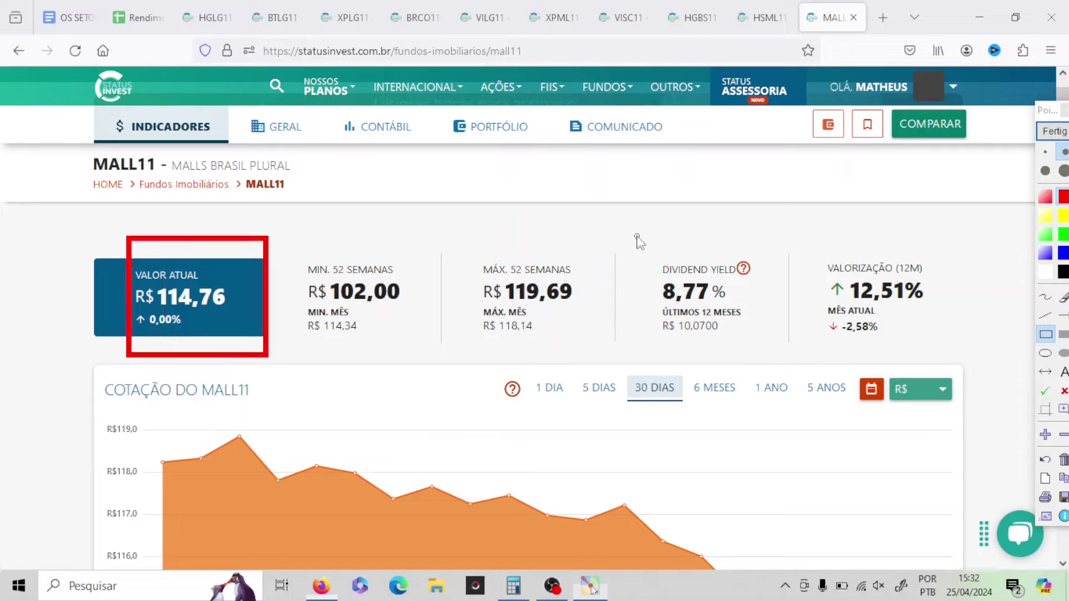
pyautogui.moveTo(768, 379); pyautogui.dragTo(631, 228)
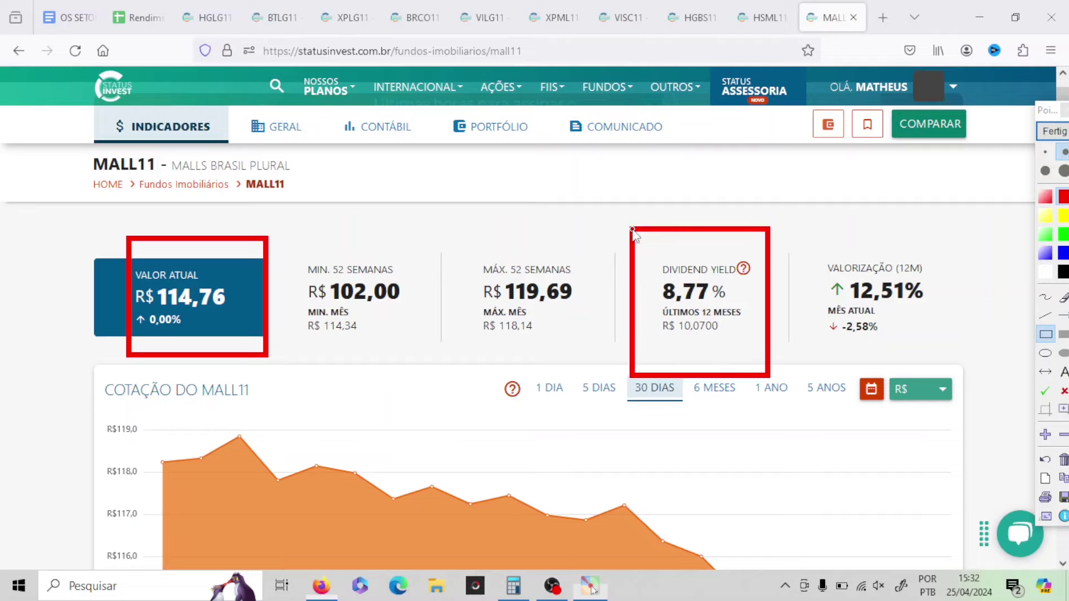
pyautogui.click(1055, 132)
pyautogui.scroll(5, 754, 248)
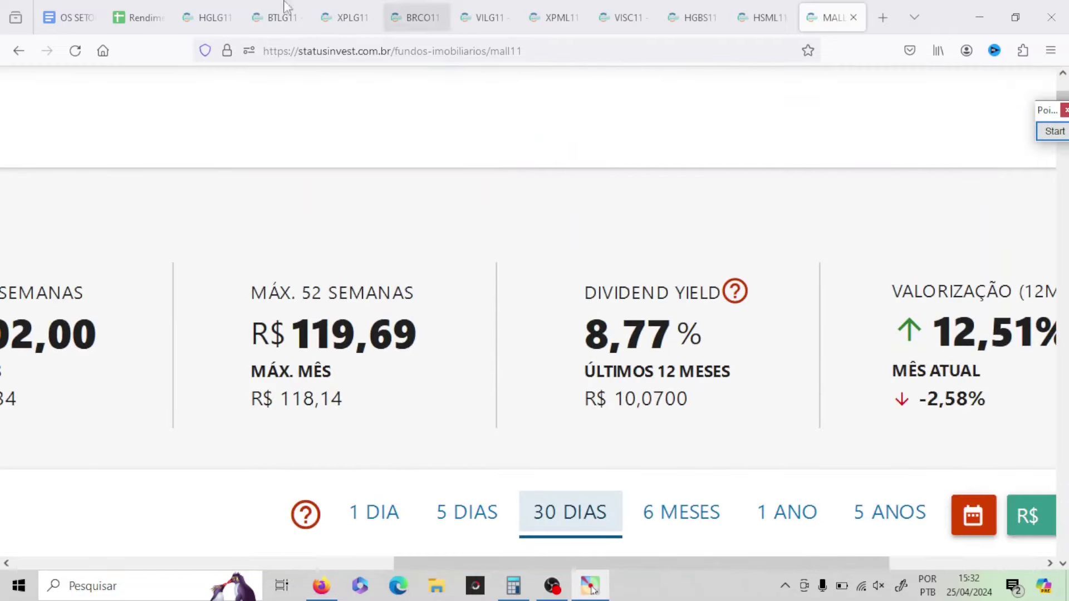
# In the Rendimentos spreadsheet, set the text color of the shopping funds' price and average income cells (B9:C13) to black.
pyautogui.click(138, 8)
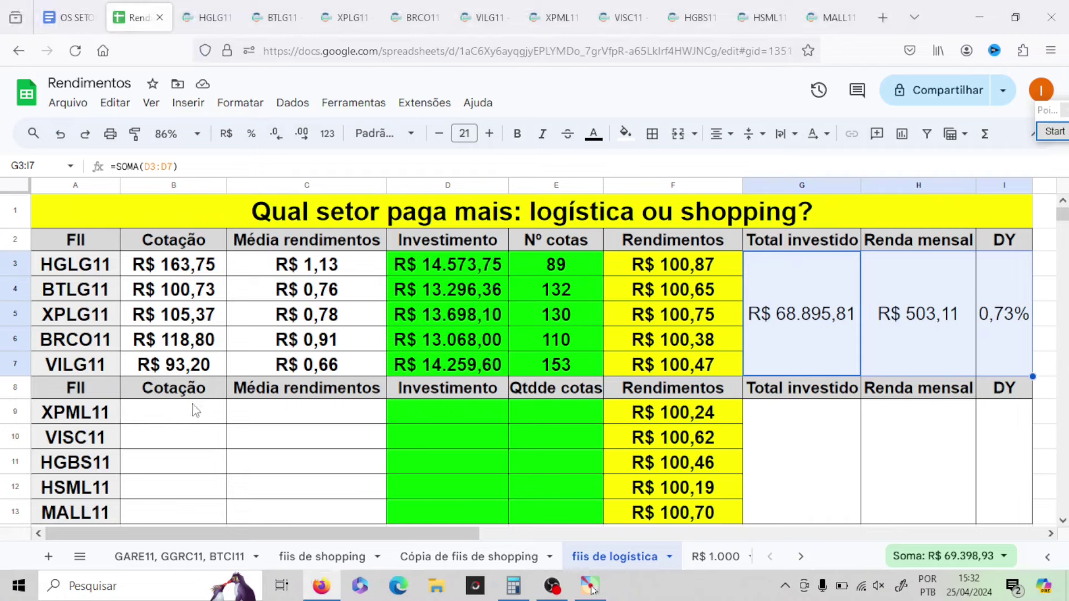
pyautogui.moveTo(195, 417); pyautogui.dragTo(323, 524)
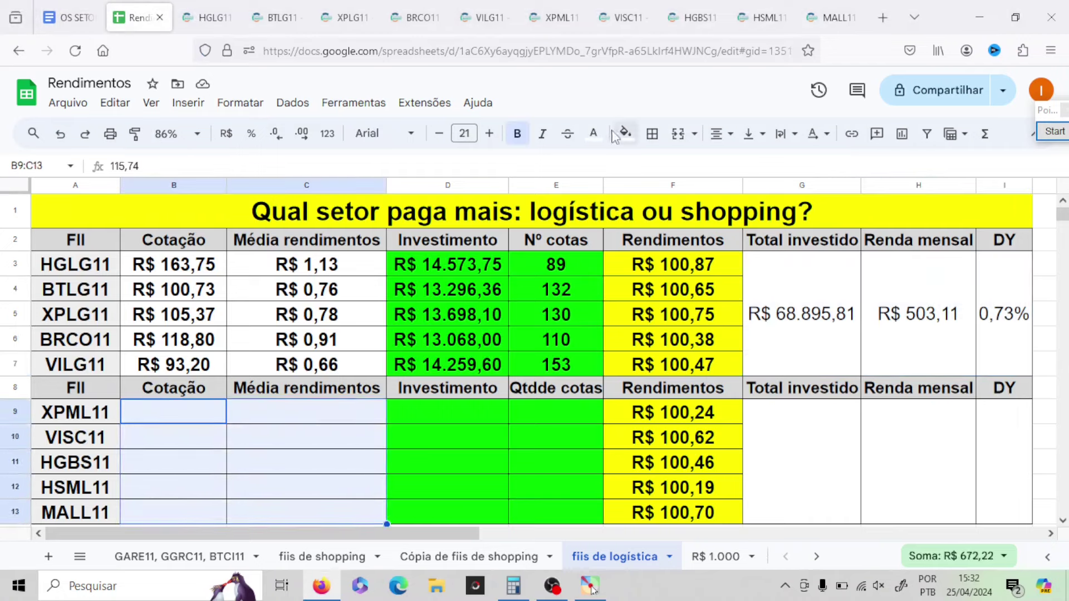
pyautogui.click(594, 134)
pyautogui.click(598, 189)
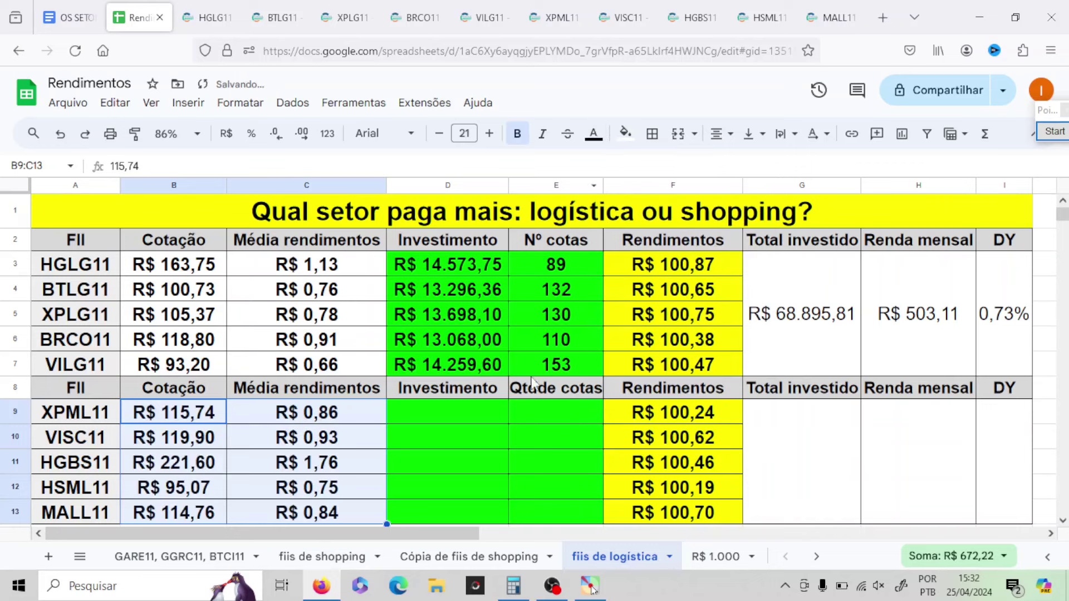
# Set the text color of the shopping funds' investment and share quantity cells (D9:E13) to black.
pyautogui.moveTo(489, 418); pyautogui.dragTo(553, 509)
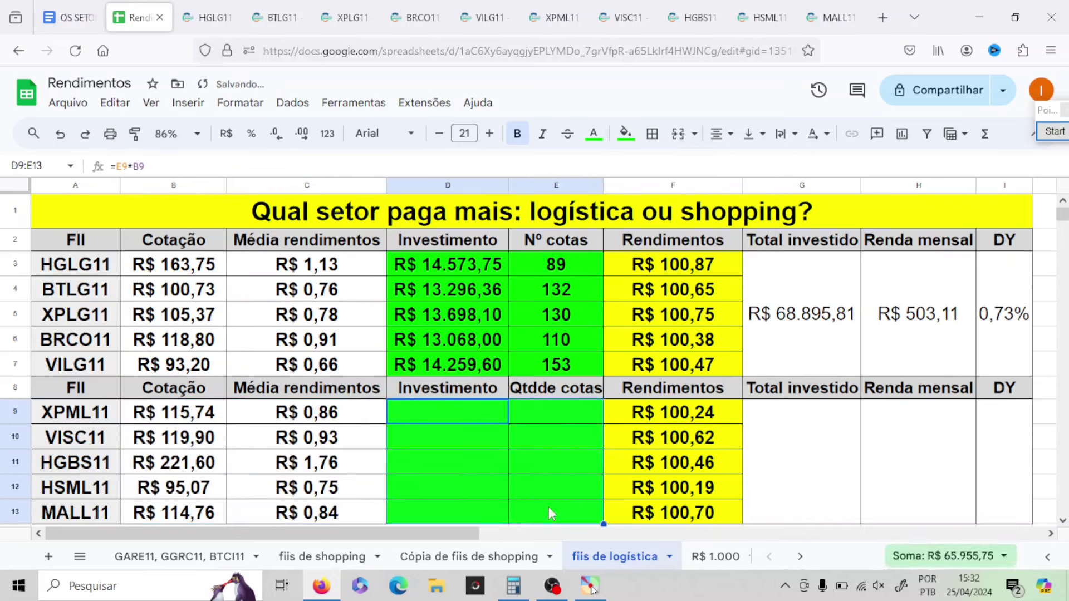
pyautogui.click(593, 134)
pyautogui.click(598, 188)
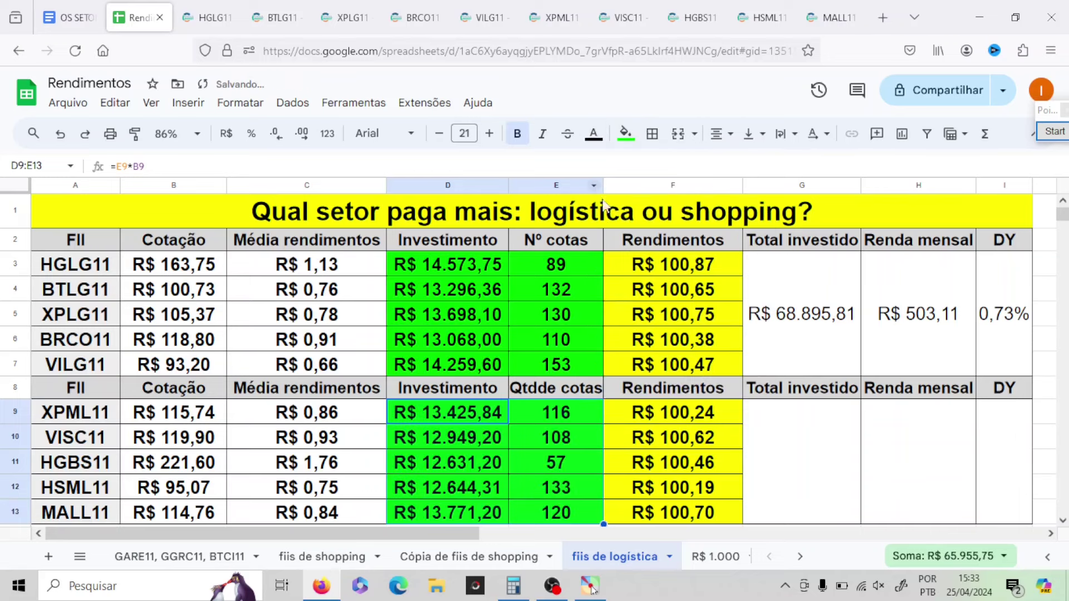
pyautogui.click(667, 399)
# Frame the shopping funds' investment amounts and the HGBS11 price in red, and clear the markings.
pyautogui.click(1056, 132)
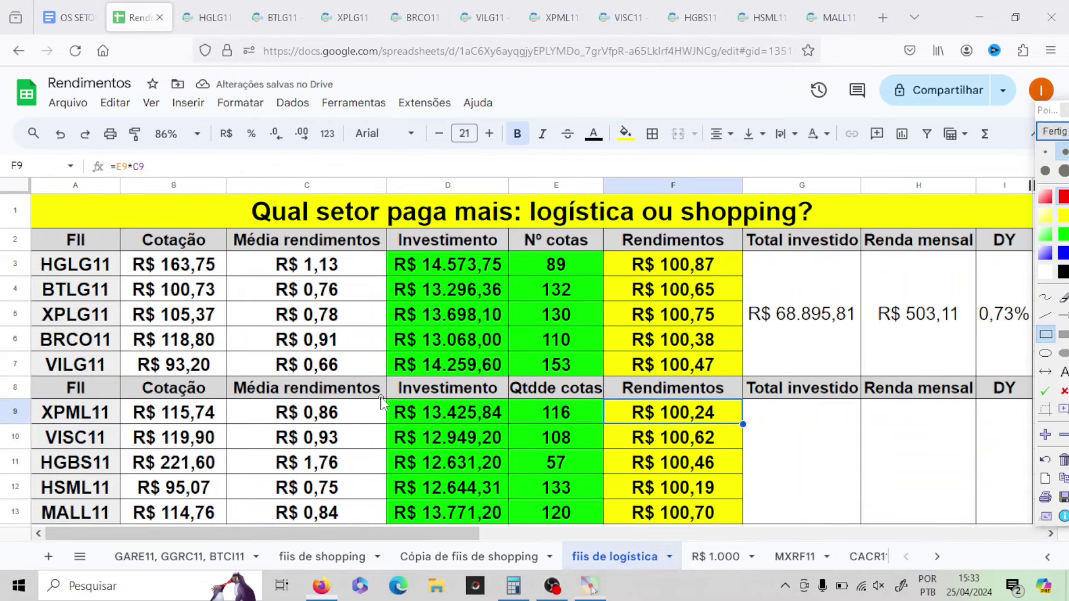
pyautogui.moveTo(381, 397)
pyautogui.mouseDown()
pyautogui.moveTo(473, 479)
pyautogui.moveTo(509, 528)
pyautogui.mouseUp()
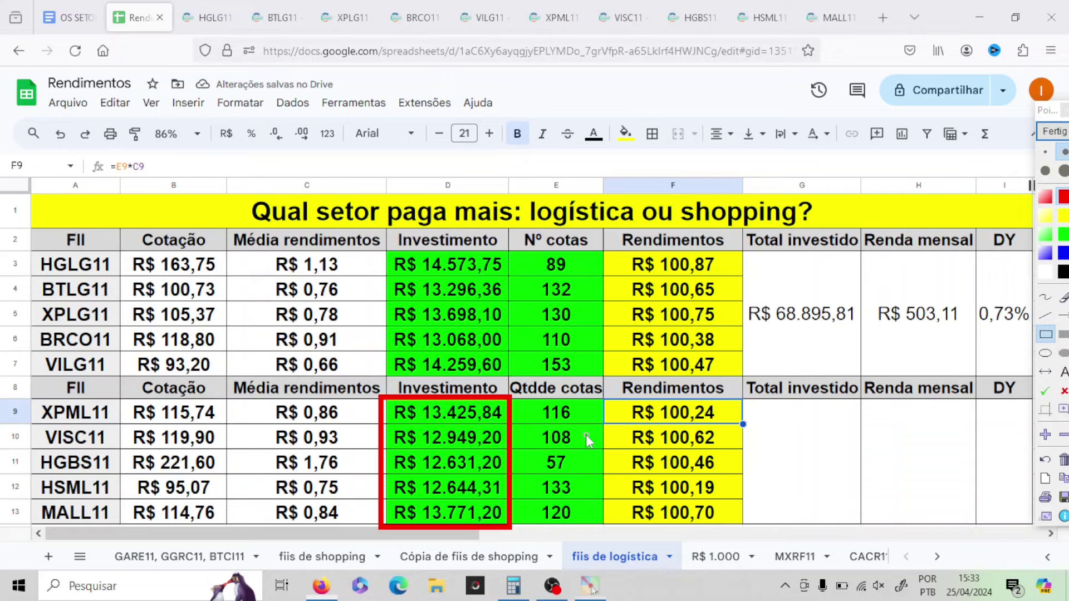
pyautogui.moveTo(125, 449)
pyautogui.mouseDown()
pyautogui.moveTo(192, 482)
pyautogui.moveTo(228, 483)
pyautogui.mouseUp()
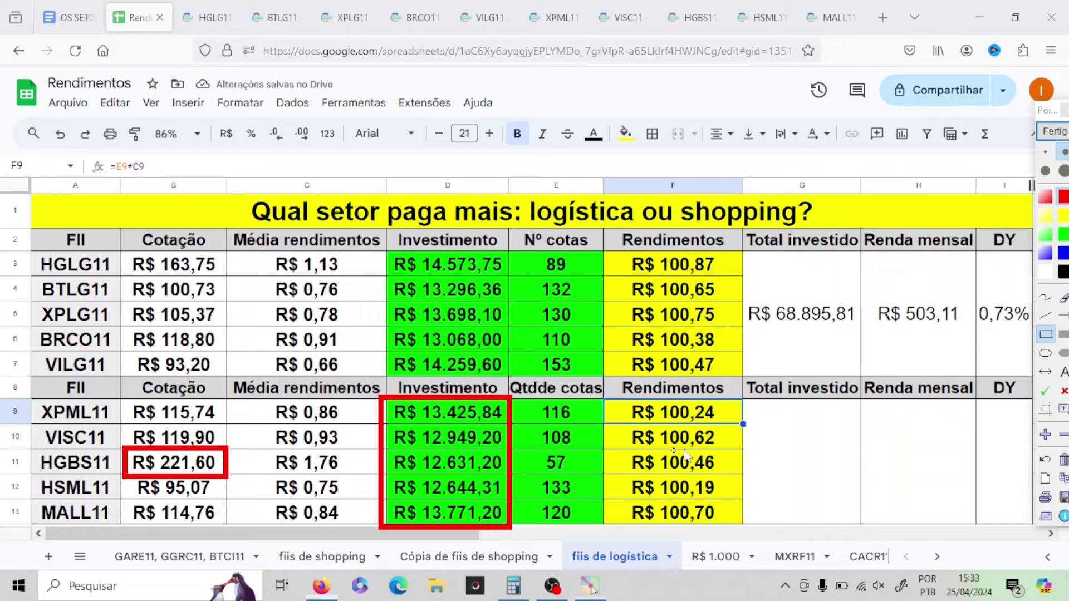
pyautogui.click(1054, 131)
# Set the text color of the shopping funds' total invested, monthly income and DY range (G9:J13) to black.
pyautogui.click(807, 477)
pyautogui.moveTo(806, 477); pyautogui.dragTo(1048, 449)
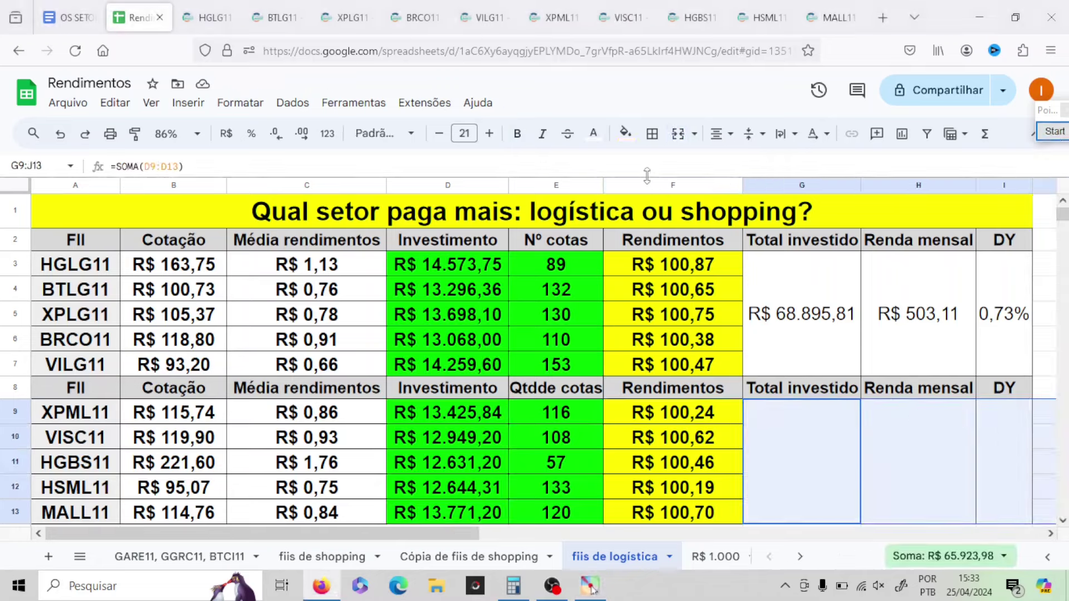
pyautogui.click(594, 134)
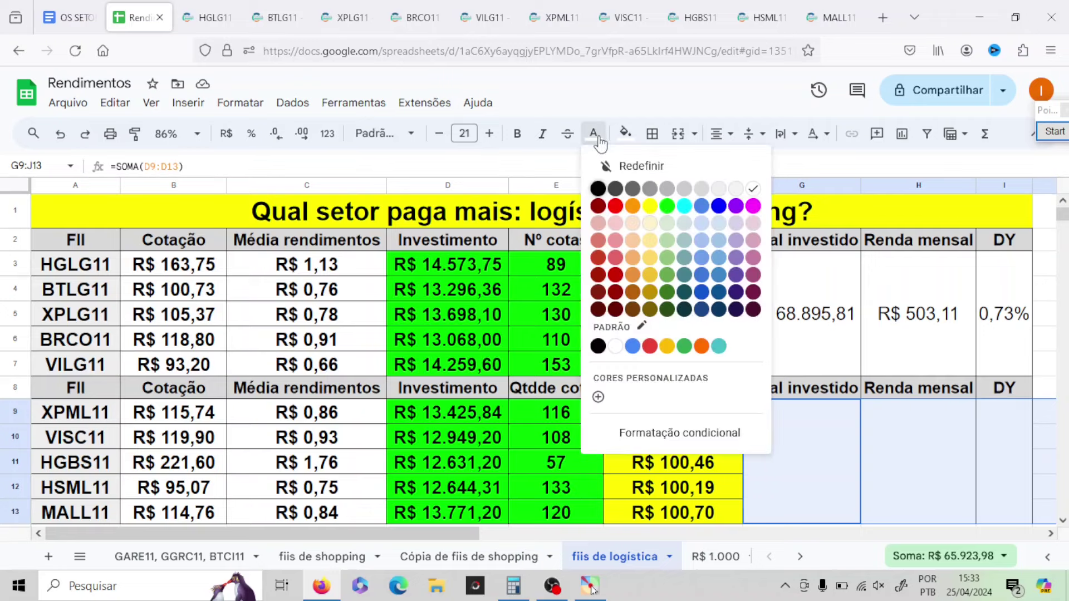
pyautogui.click(599, 188)
# Frame both sectors' total invested and the shopping sector's monthly income and DY in red, and clear the markings.
pyautogui.click(1055, 131)
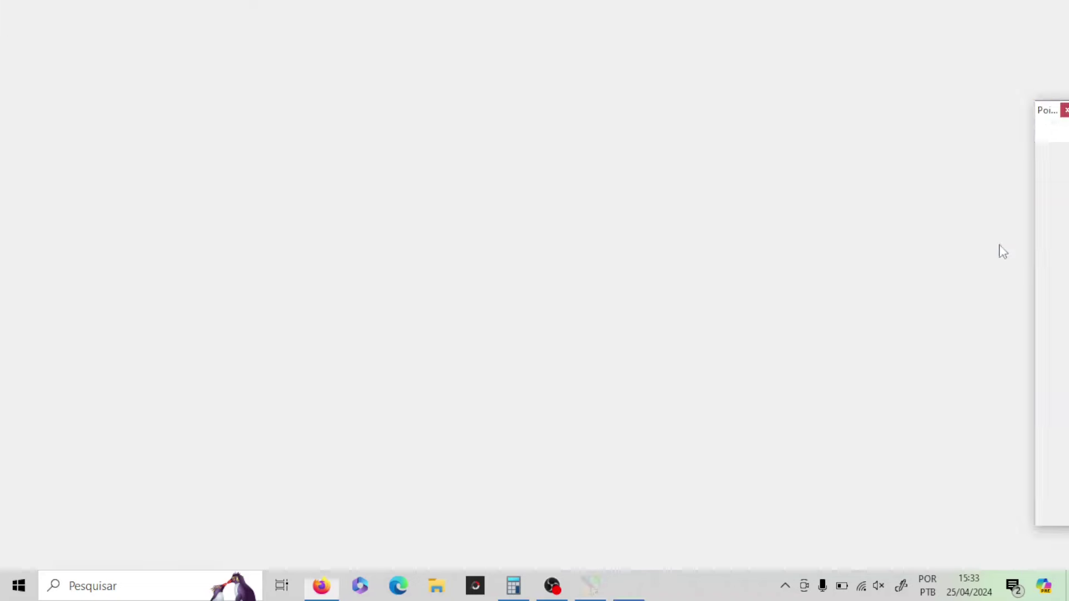
pyautogui.moveTo(743, 431)
pyautogui.mouseDown()
pyautogui.moveTo(811, 493)
pyautogui.moveTo(866, 504)
pyautogui.moveTo(862, 493)
pyautogui.mouseUp()
pyautogui.moveTo(745, 294)
pyautogui.mouseDown()
pyautogui.moveTo(788, 331)
pyautogui.moveTo(858, 347)
pyautogui.moveTo(861, 336)
pyautogui.mouseUp()
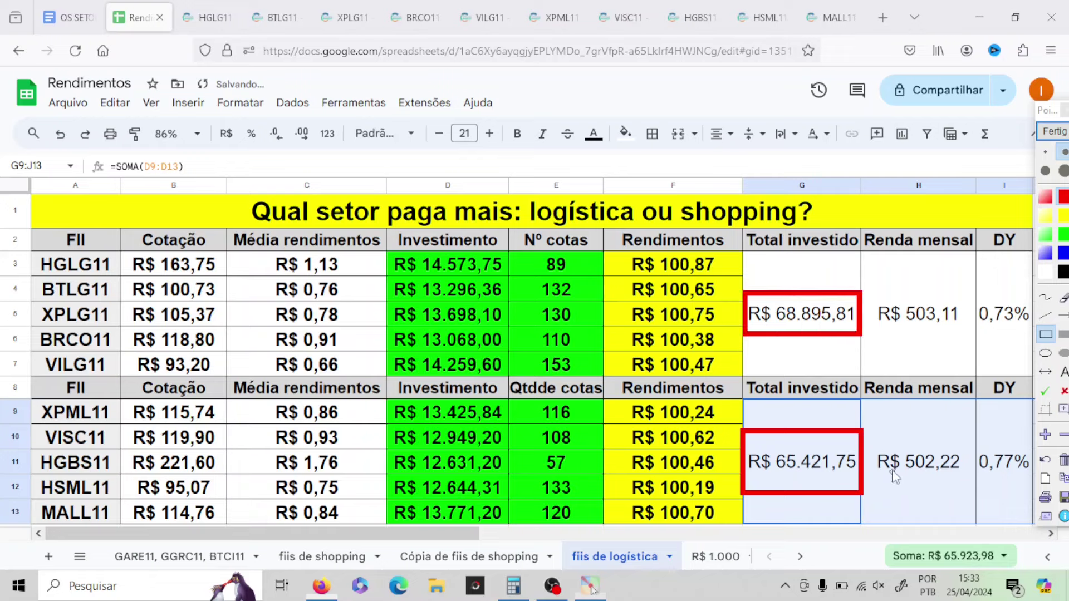
pyautogui.moveTo(873, 435); pyautogui.dragTo(972, 493)
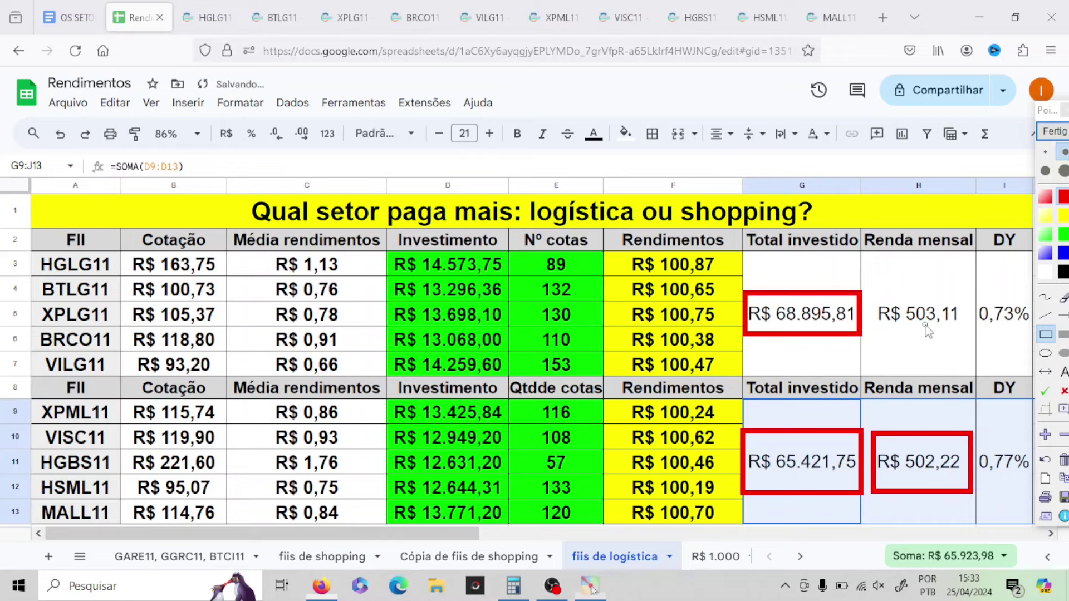
pyautogui.moveTo(975, 431); pyautogui.dragTo(1031, 493)
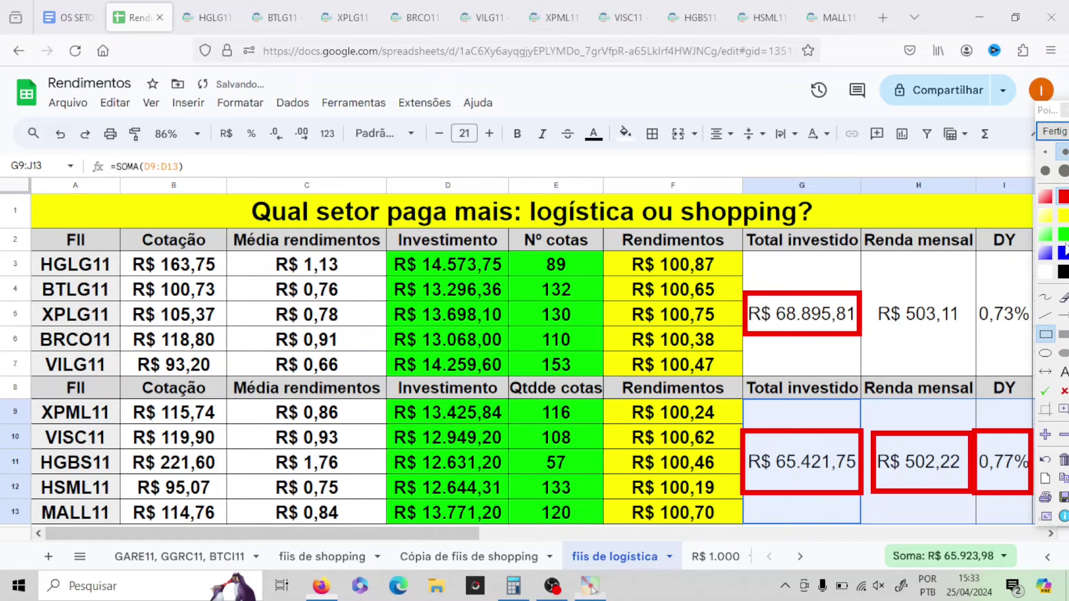
pyautogui.click(1055, 131)
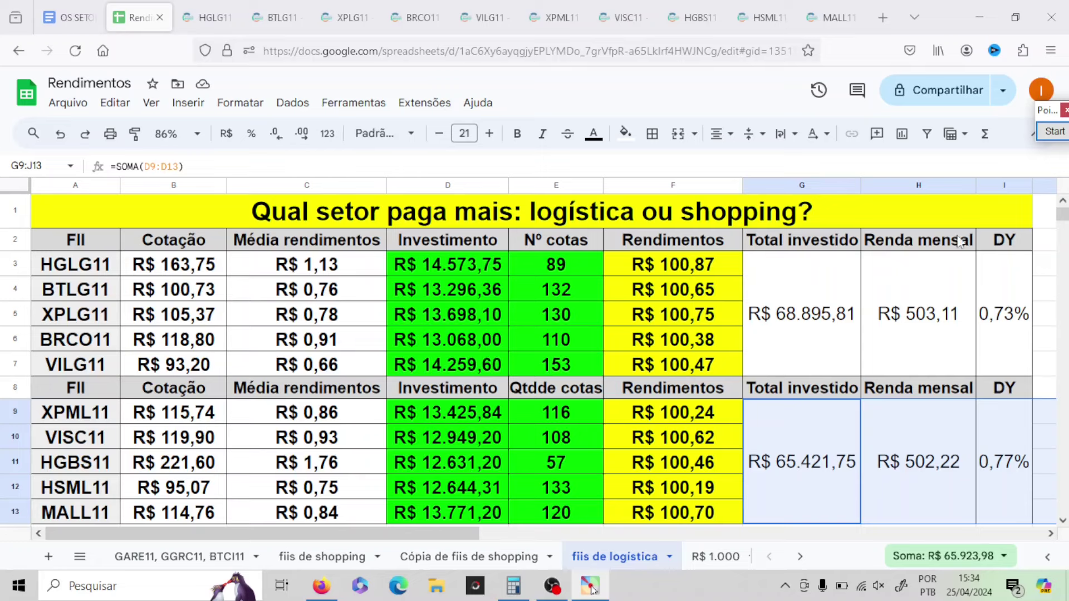
# Frame the shopping fund tickers from XPML11 to MALL11 in red.
pyautogui.click(1053, 132)
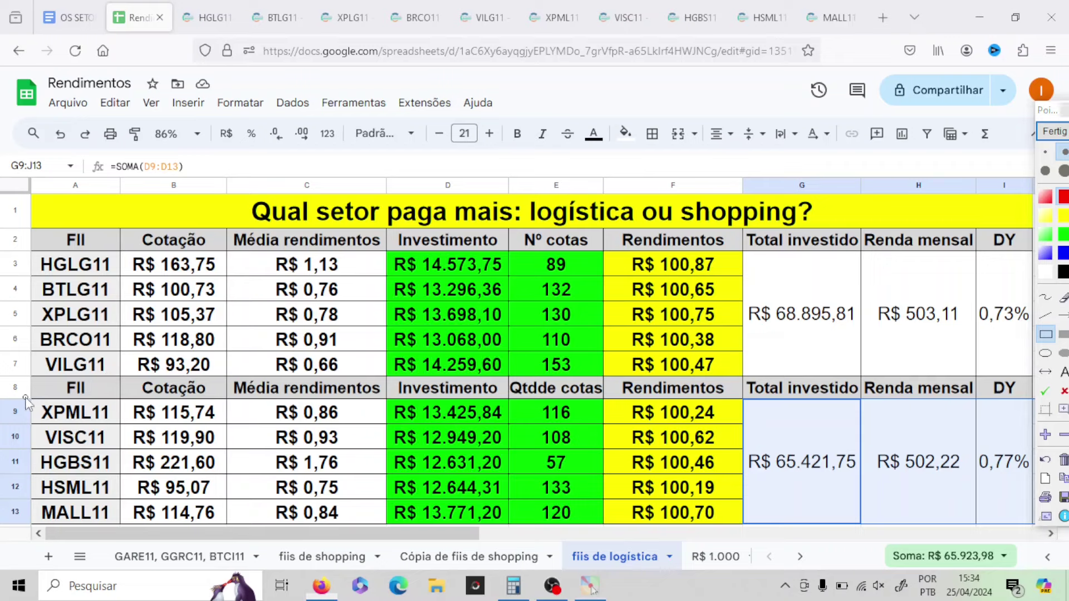
pyautogui.moveTo(25, 398)
pyautogui.mouseDown()
pyautogui.moveTo(130, 516)
pyautogui.moveTo(122, 532)
pyautogui.mouseUp()
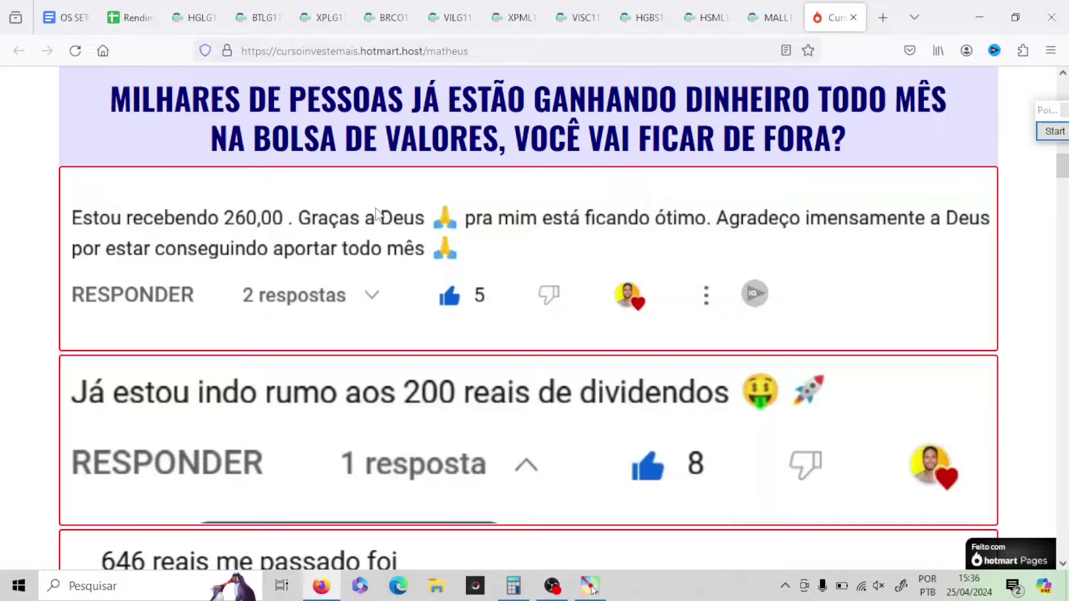
# Look through the student comments and the instructor introduction on the investment course page.
pyautogui.scroll(-15, 376, 214)
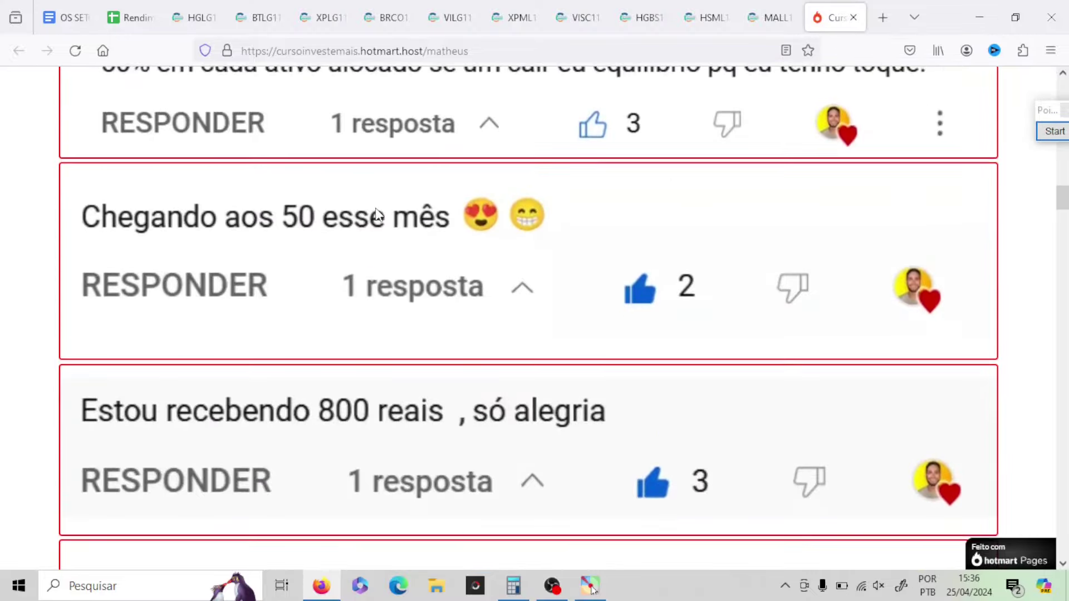
pyautogui.scroll(-15, 379, 214)
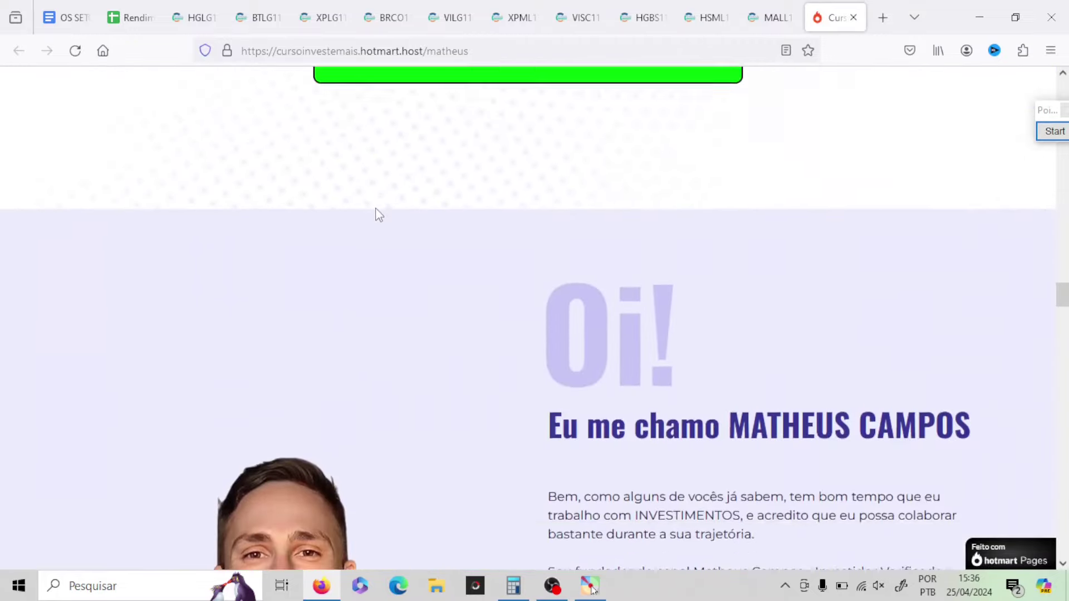
# Review the course's module descriptions, from the introduction through the bonus and extra modules, and the free bonus gifts offered with enrollment.
pyautogui.scroll(-8, 376, 214)
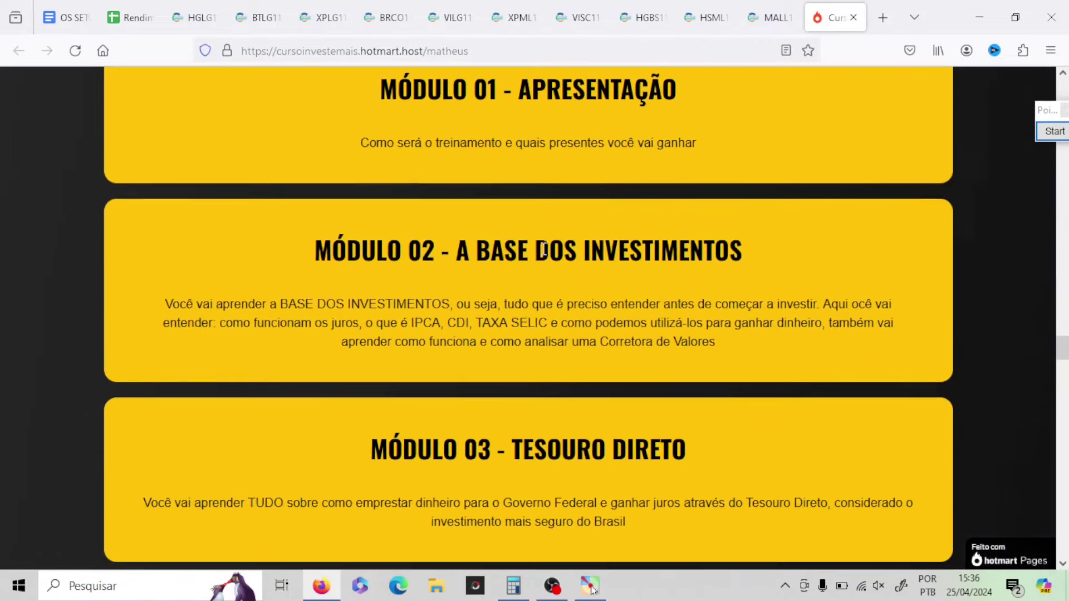
pyautogui.scroll(-10, 475, 266)
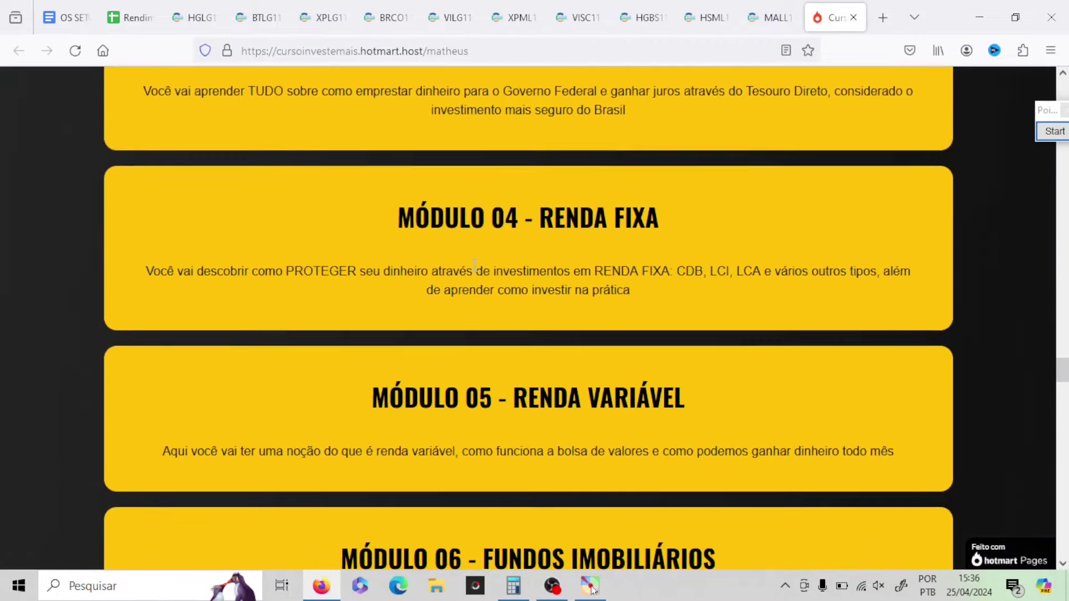
pyautogui.scroll(-7, 475, 265)
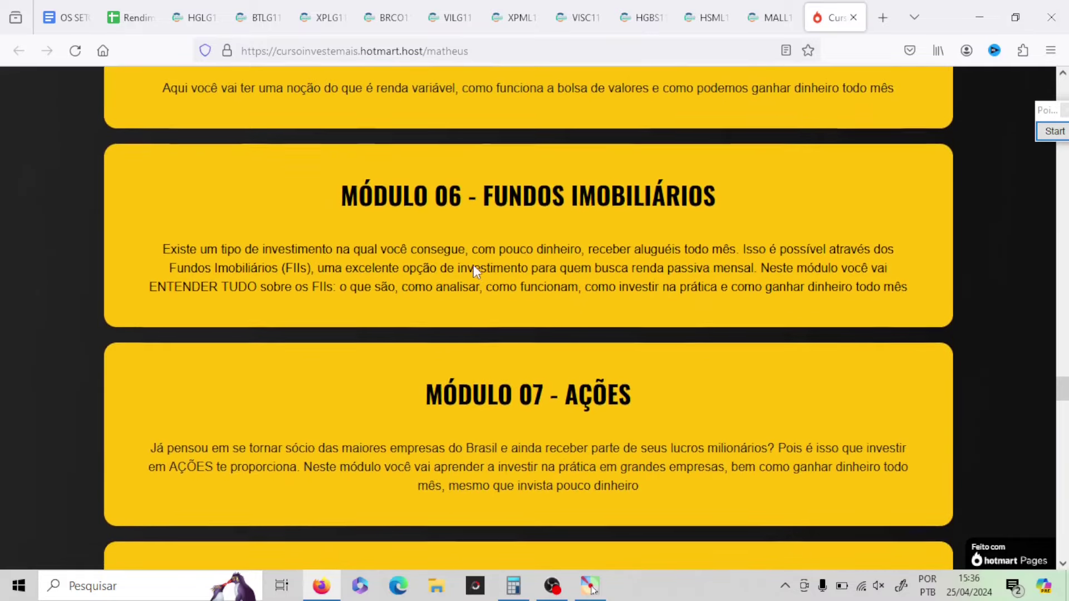
pyautogui.scroll(-3, 475, 261)
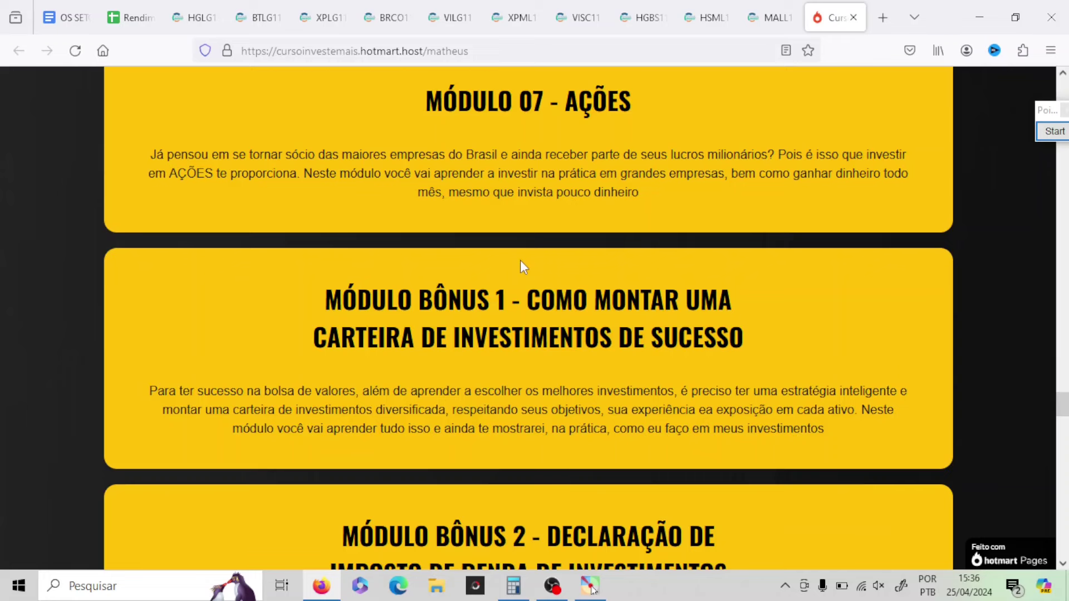
pyautogui.scroll(-4, 522, 262)
pyautogui.scroll(-3, 521, 261)
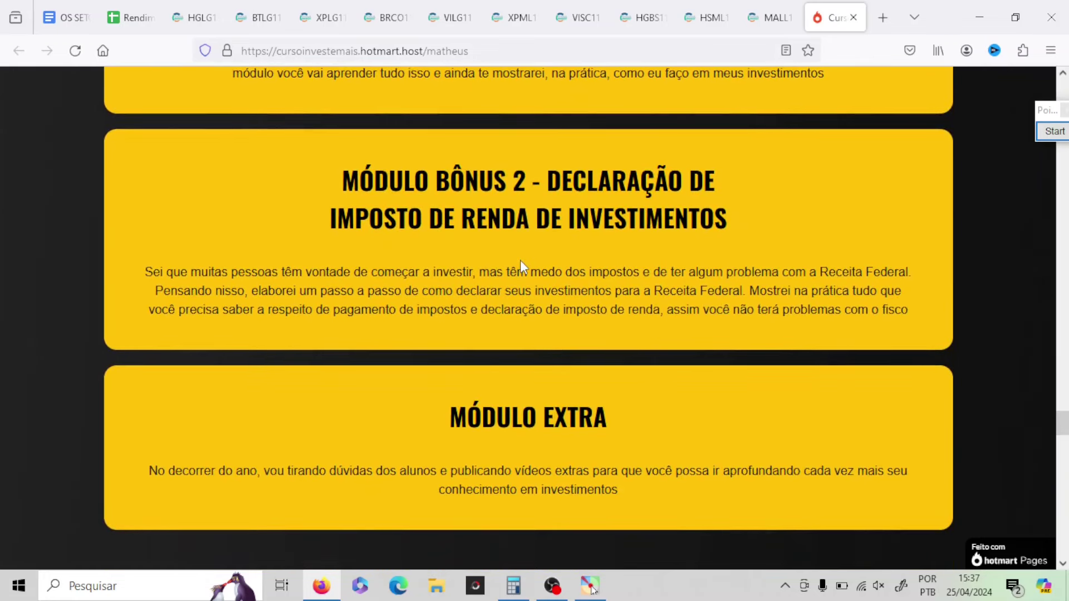
pyautogui.scroll(-10, 521, 265)
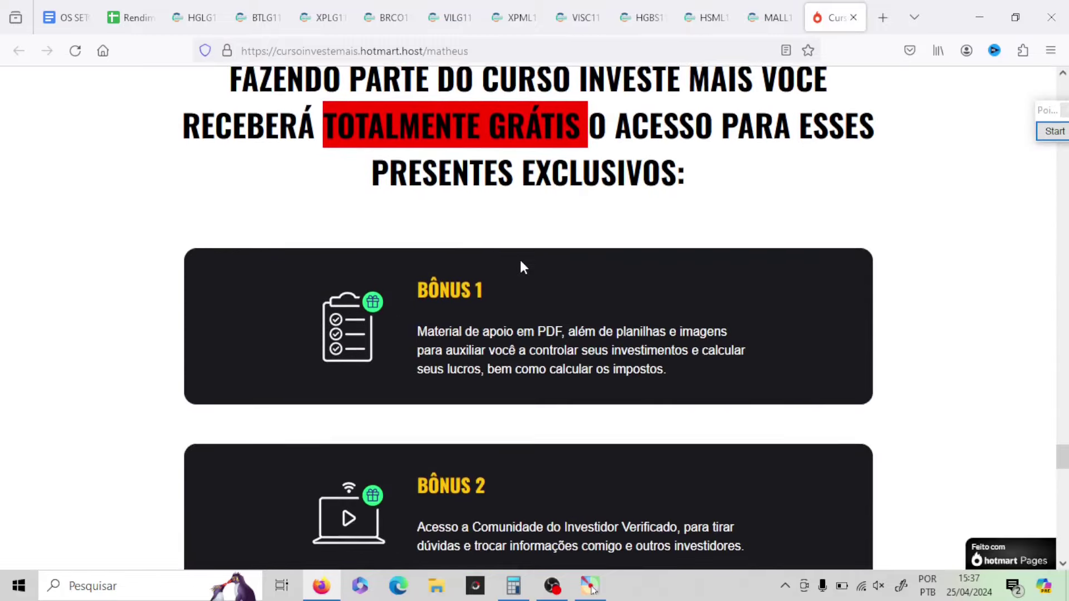
pyautogui.scroll(-3, 522, 266)
pyautogui.scroll(-1, 522, 267)
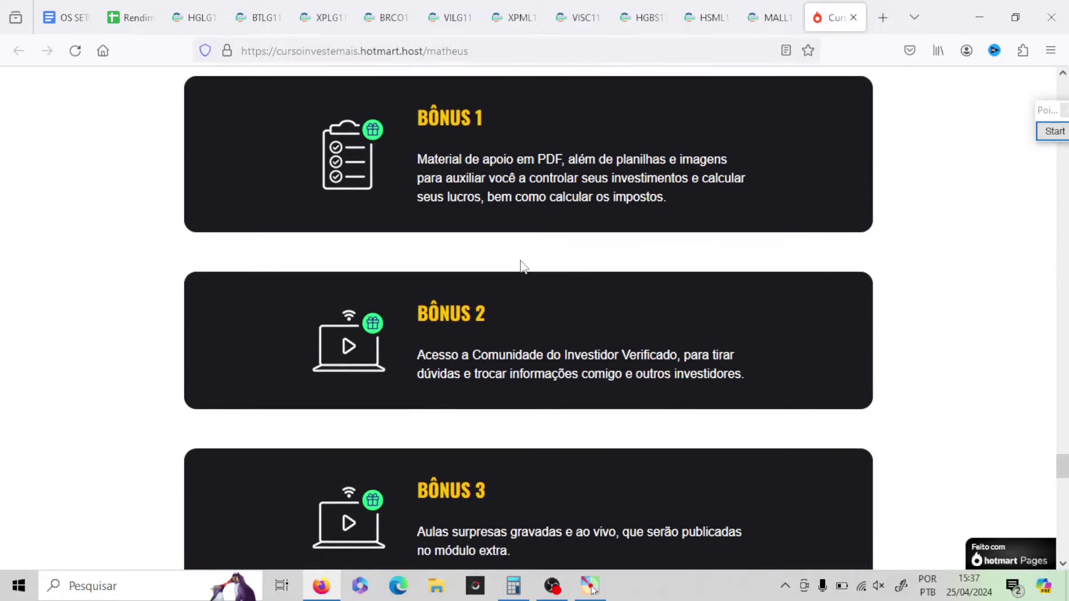